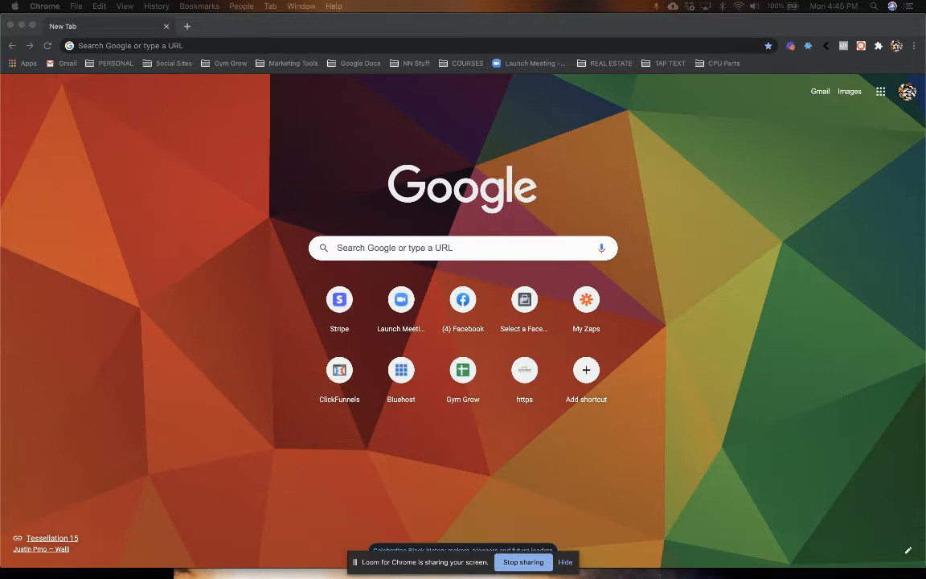
# Step: Go to the canva.com website
pyautogui.click(201, 45)
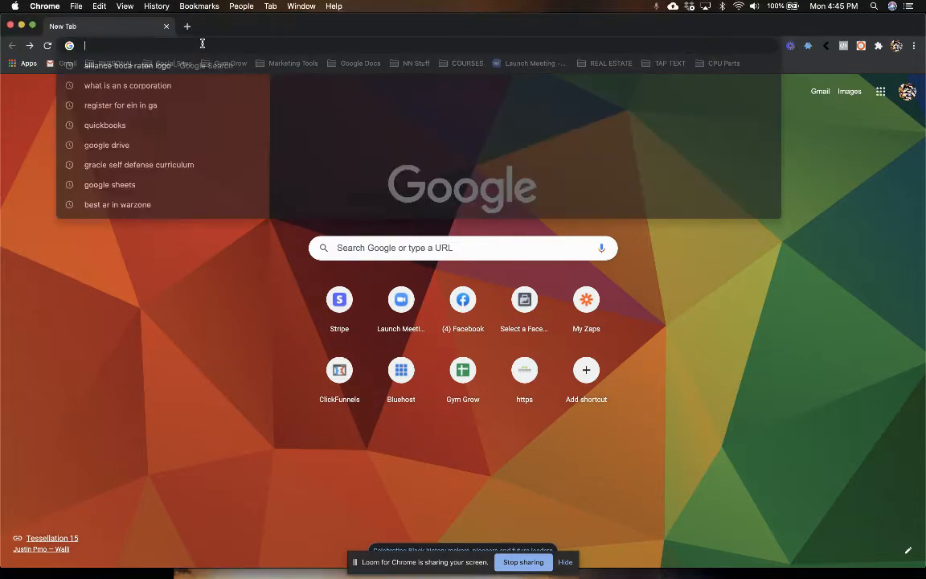
pyautogui.write('canv.')
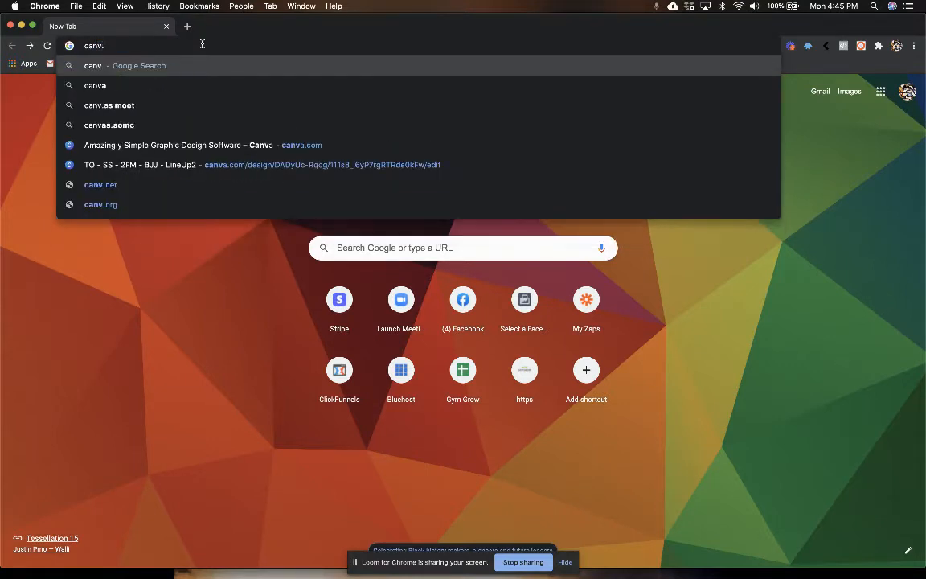
pyautogui.press('BackSpace')
pyautogui.write('a.')
pyautogui.press('Return')
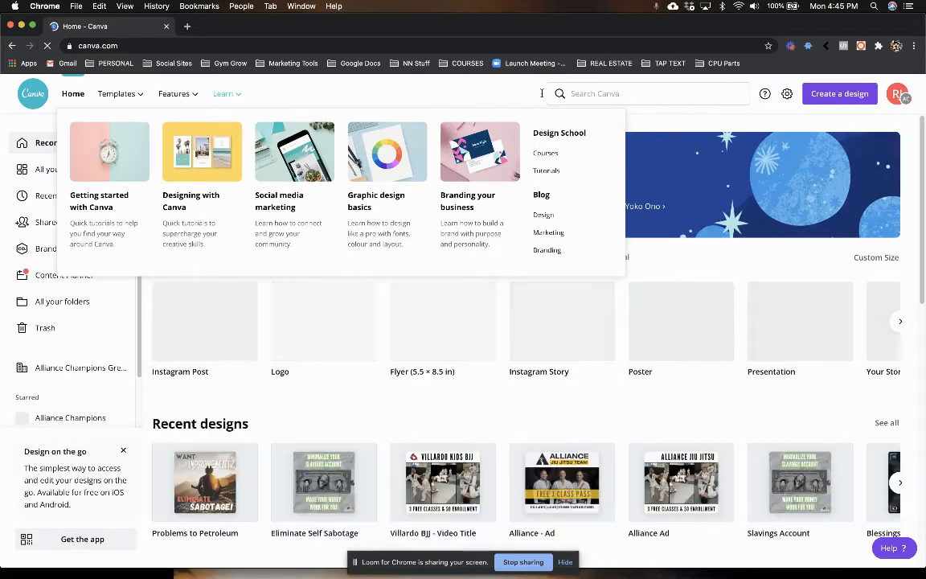
# Step: Create a new blank design using the suggested Instagram Post format
pyautogui.click(846, 99)
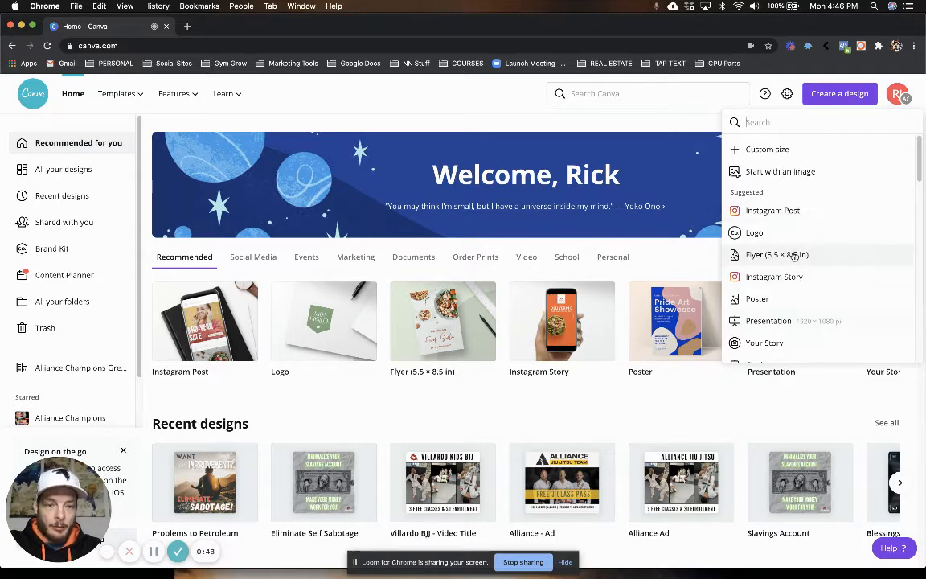
pyautogui.scroll(-2, 793, 252)
pyautogui.scroll(2, 793, 241)
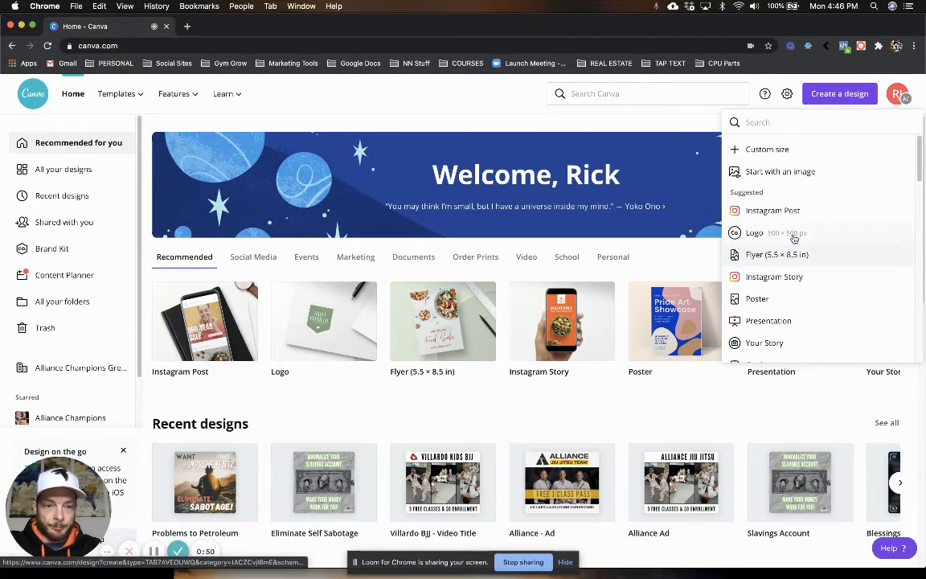
pyautogui.click(773, 211)
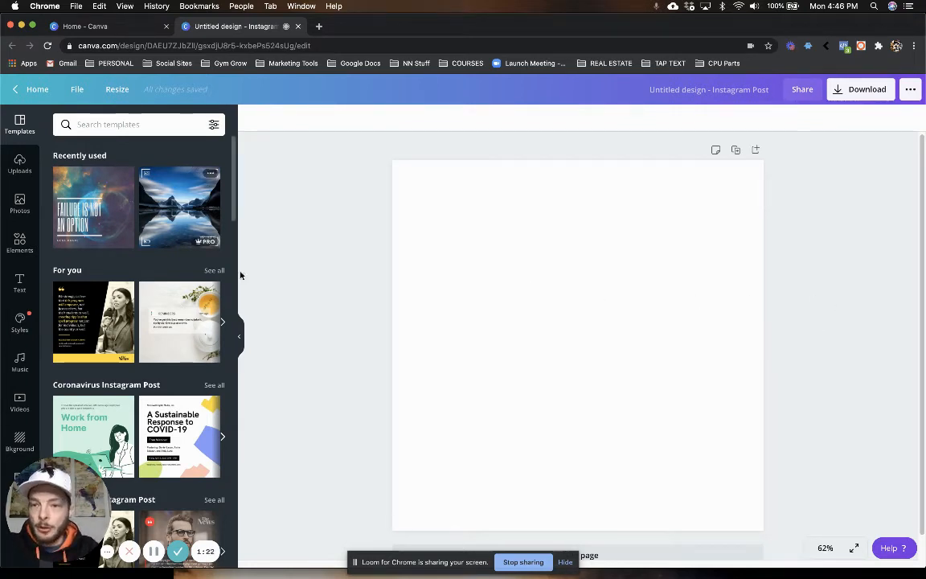
# Step: Search the design templates for "rocket"
pyautogui.click(121, 126)
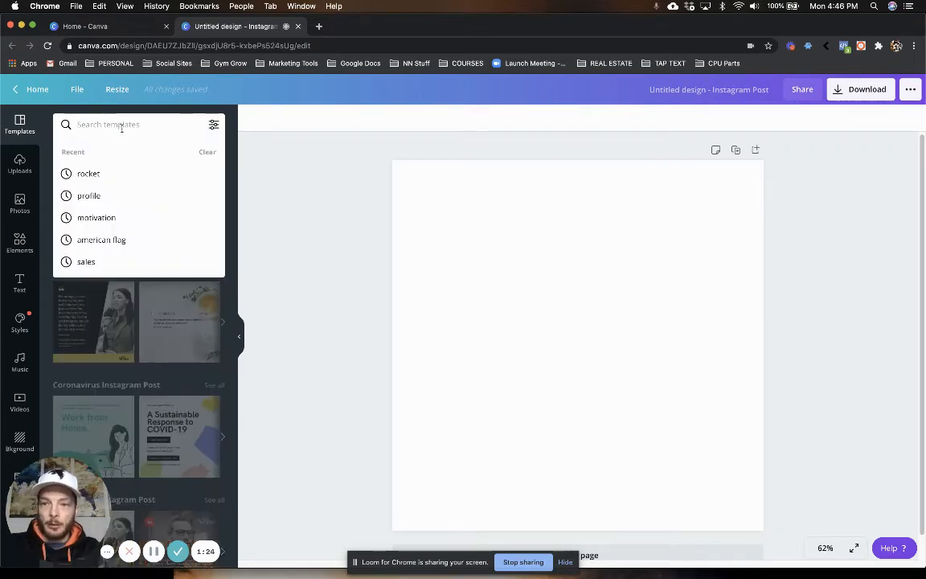
pyautogui.write('rocket')
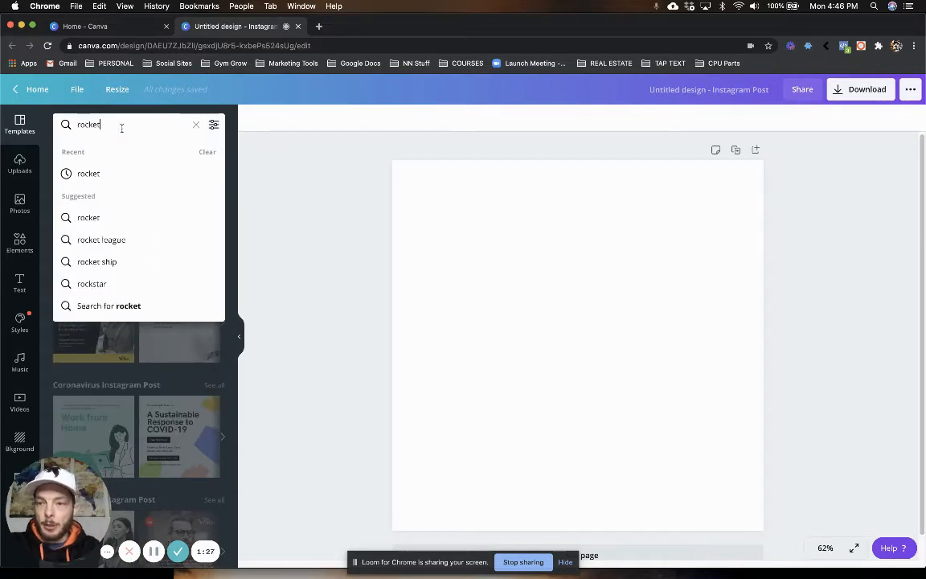
pyautogui.press('Return')
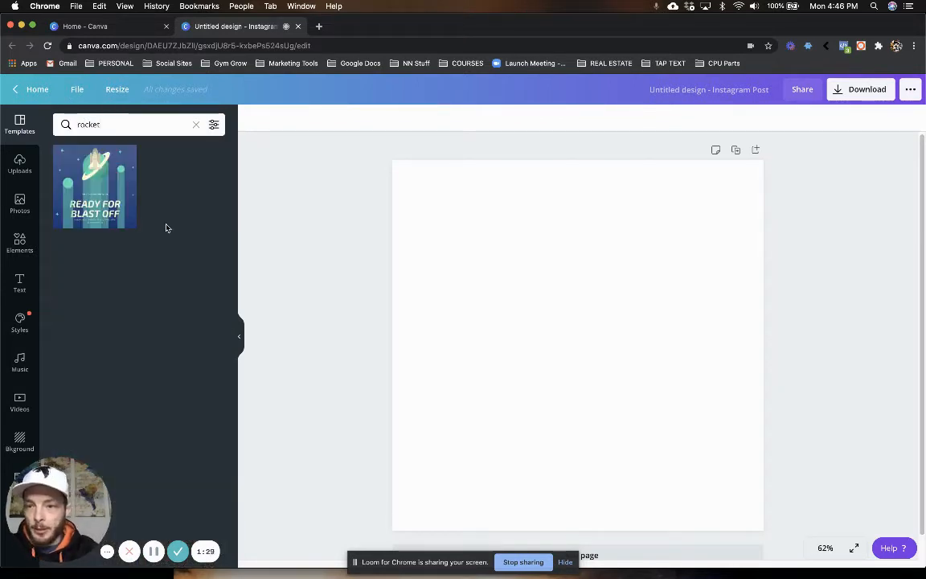
# Step: Add the recently used photo of the space shuttle launching on a fiery plume to the blank page
pyautogui.click(19, 202)
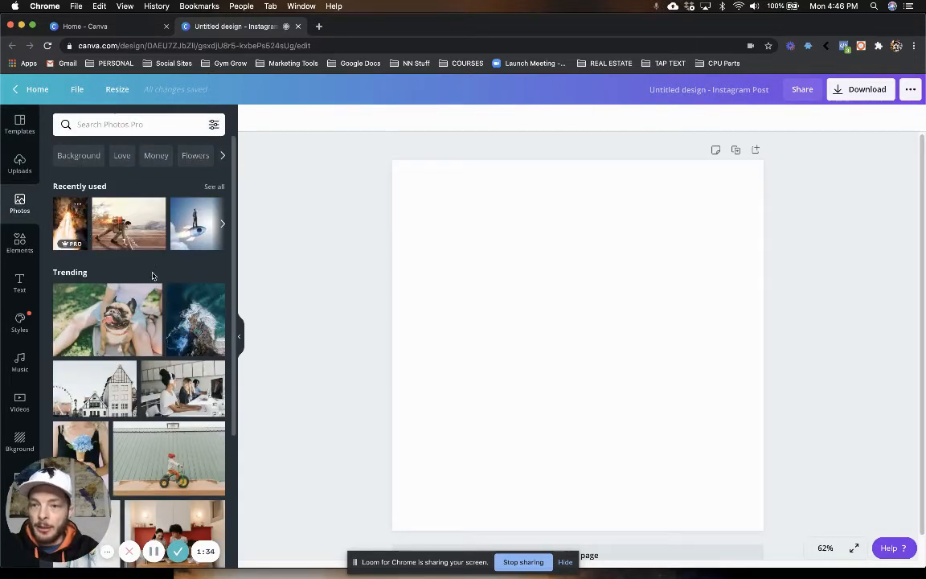
pyautogui.scroll(-3, 162, 306)
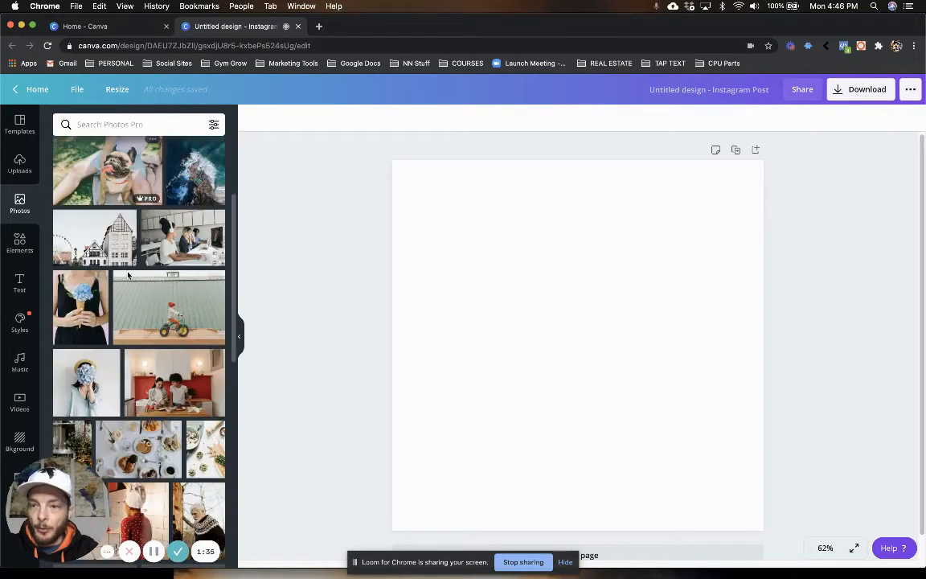
pyautogui.scroll(2, 116, 265)
pyautogui.scroll(2, 116, 266)
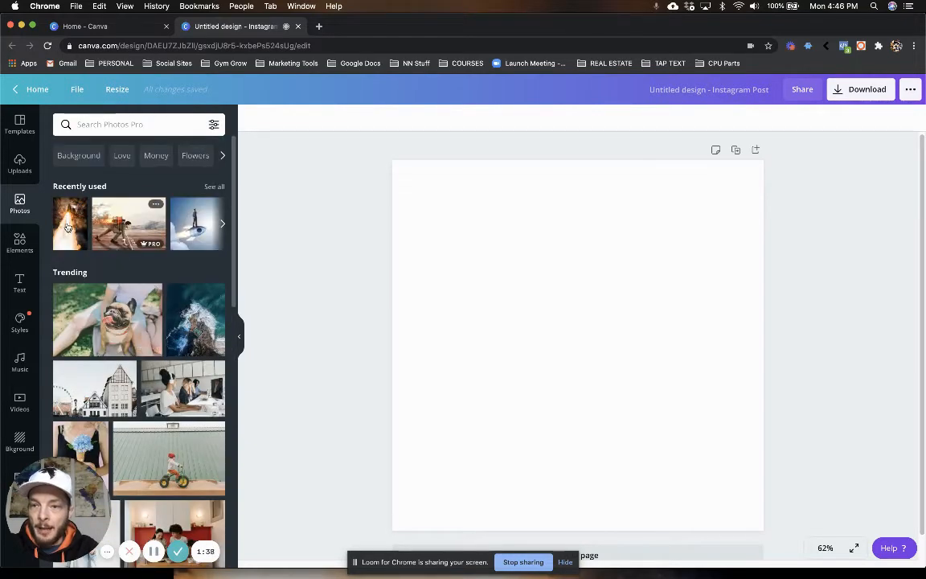
pyautogui.click(67, 227)
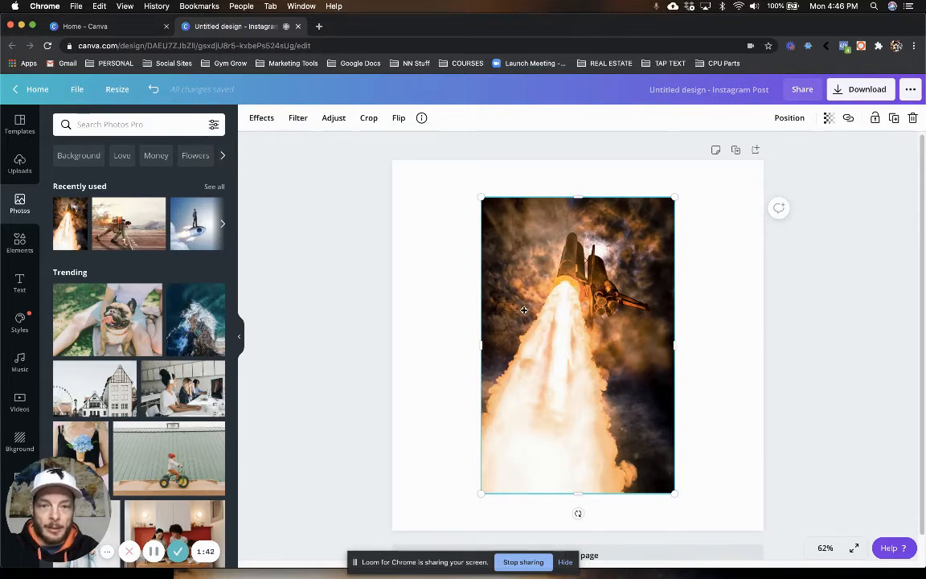
# Step: Enlarge the shuttle photo to cover the whole square page and shift it upward so the shuttle sits near the top
pyautogui.moveTo(525, 311)
pyautogui.mouseDown()
pyautogui.moveTo(493, 295)
pyautogui.moveTo(519, 313)
pyautogui.moveTo(511, 308)
pyautogui.mouseUp()
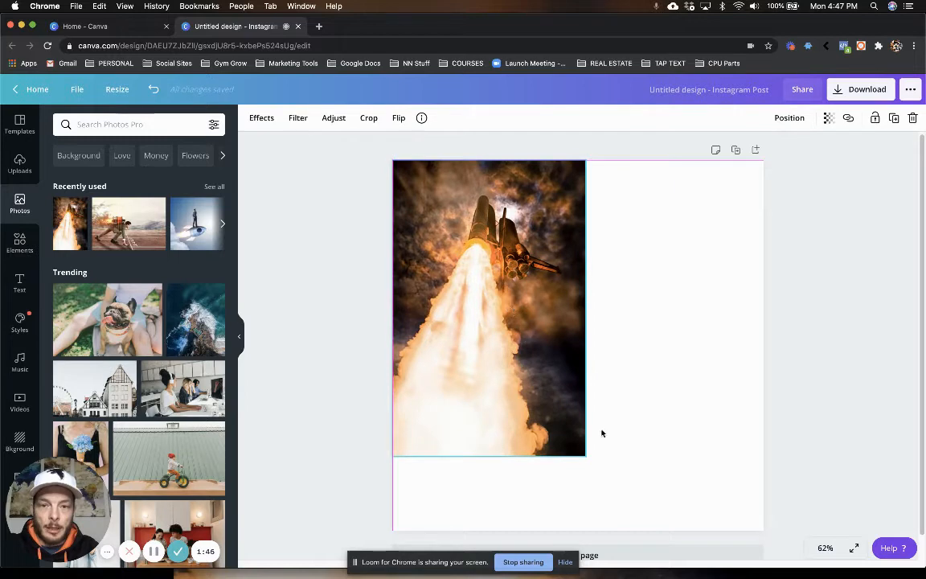
pyautogui.moveTo(698, 520); pyautogui.dragTo(892, 556)
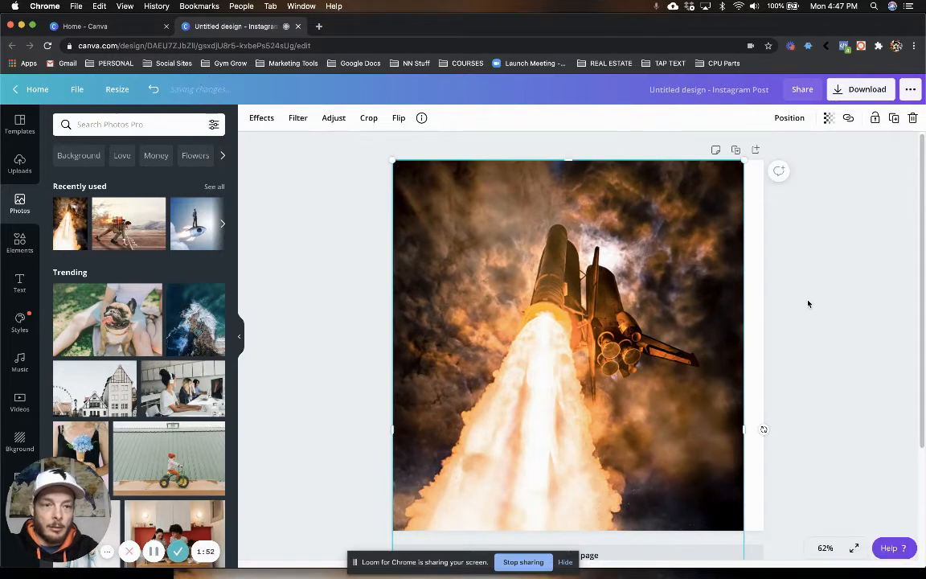
pyautogui.scroll(-1, 793, 284)
pyautogui.scroll(1, 793, 293)
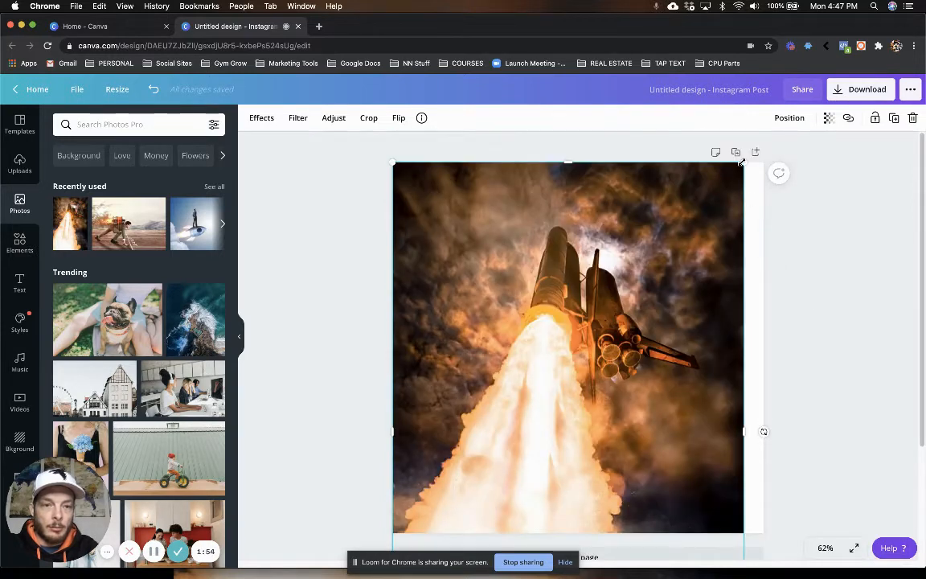
pyautogui.moveTo(775, 159); pyautogui.dragTo(788, 138)
pyautogui.moveTo(665, 249); pyautogui.dragTo(666, 223)
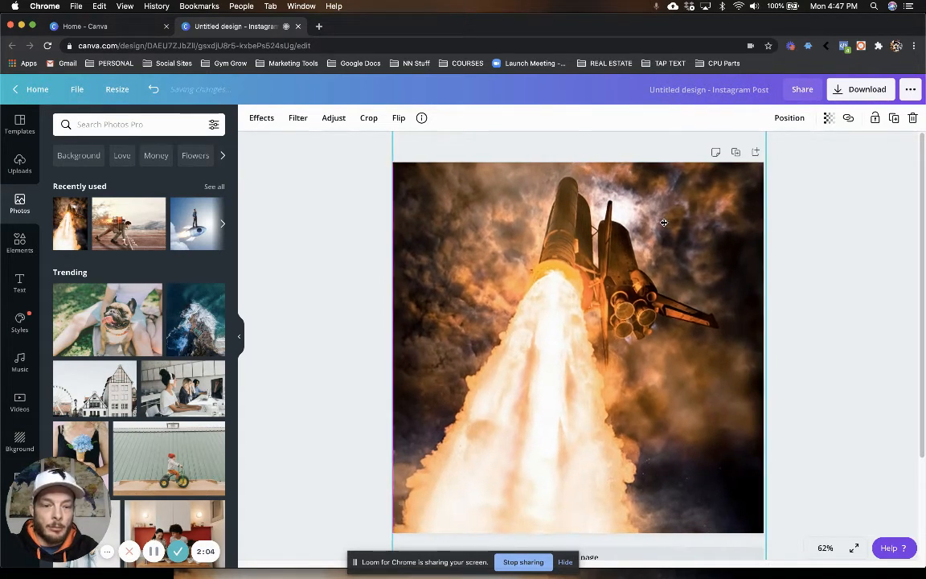
pyautogui.click(801, 269)
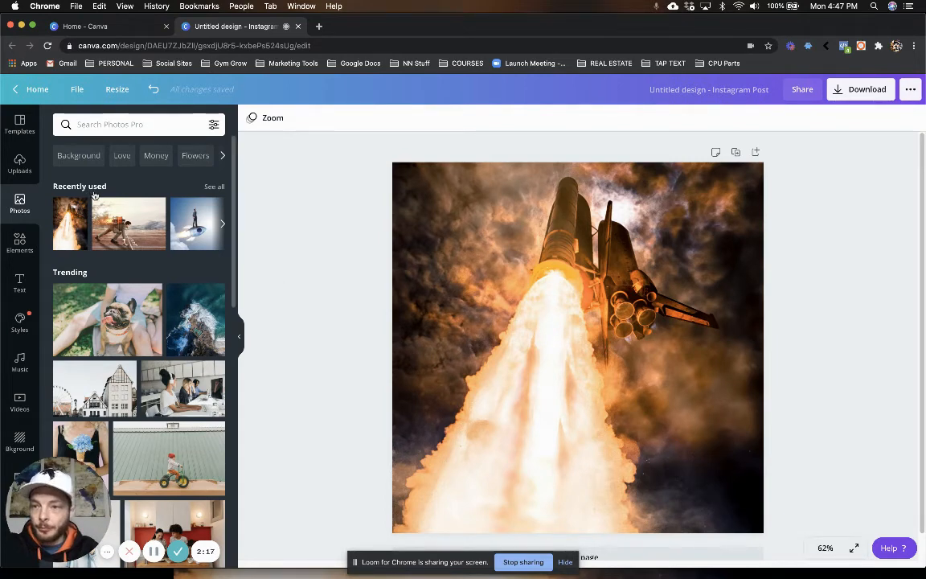
# Step: Bring up the text options for the design and search Google for "problems in life" in a new browser tab
pyautogui.click(18, 282)
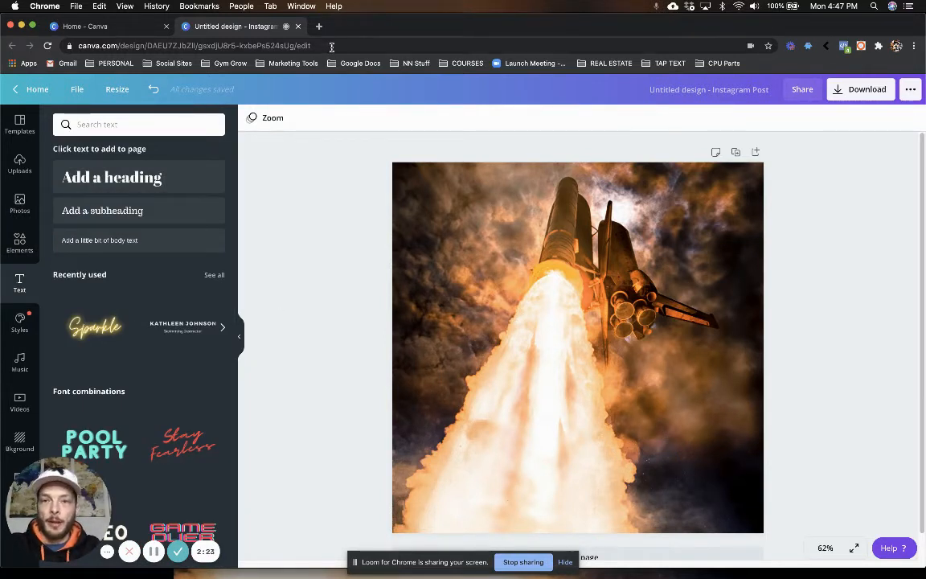
pyautogui.click(318, 26)
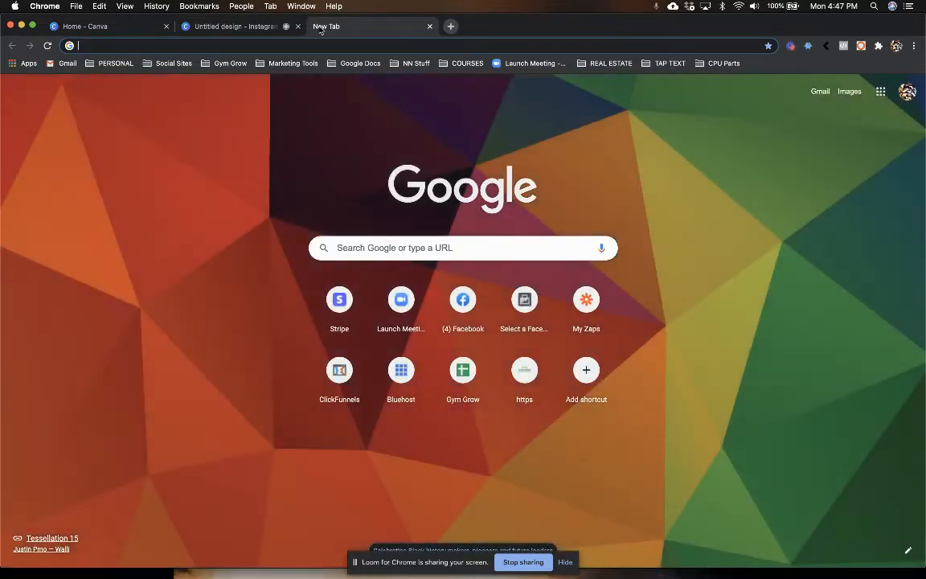
pyautogui.write('problems in')
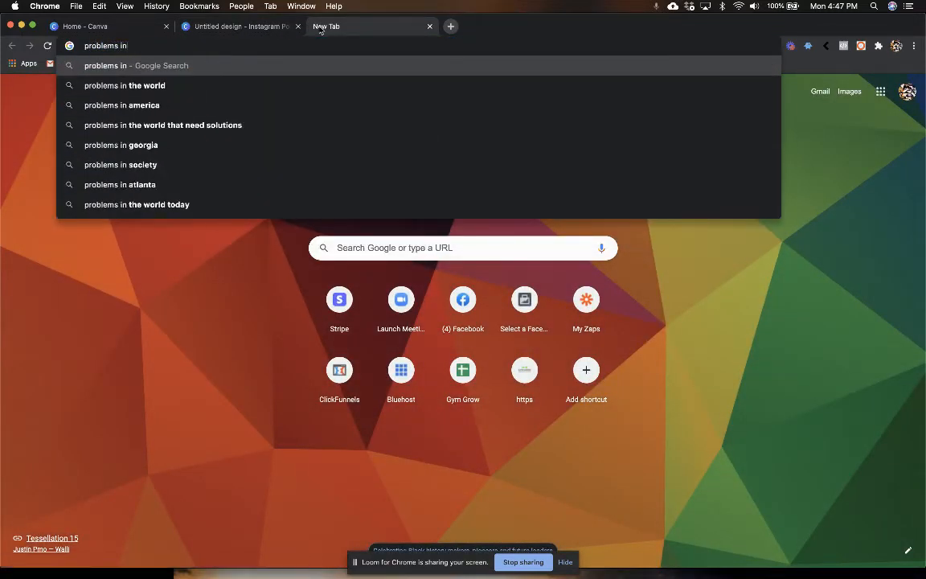
pyautogui.write(' life')
pyautogui.press('Return')
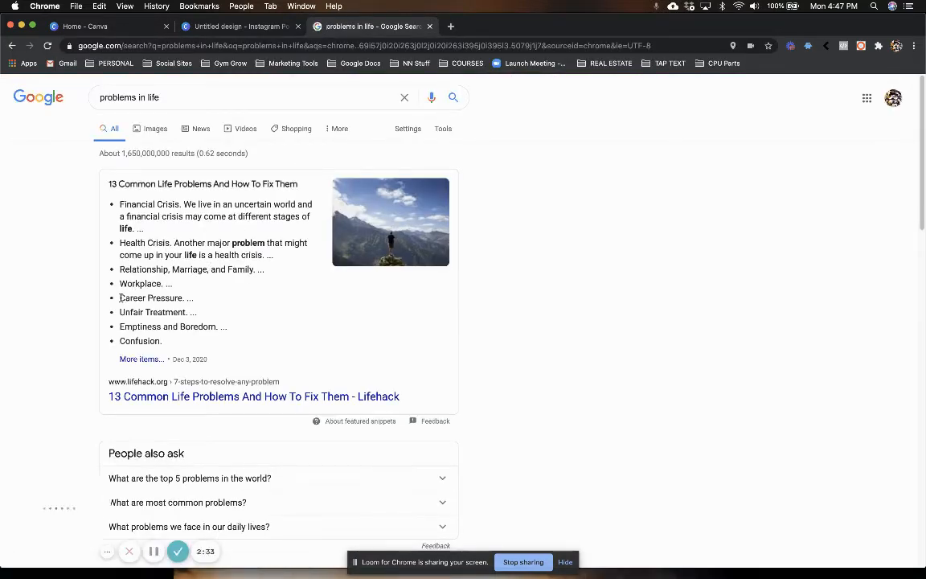
# Step: Review the featured list of common life problems, highlighting Career Pressure, Emptiness and Boredom, Health Crisis and Financial Crisis
pyautogui.tripleClick(203, 303)
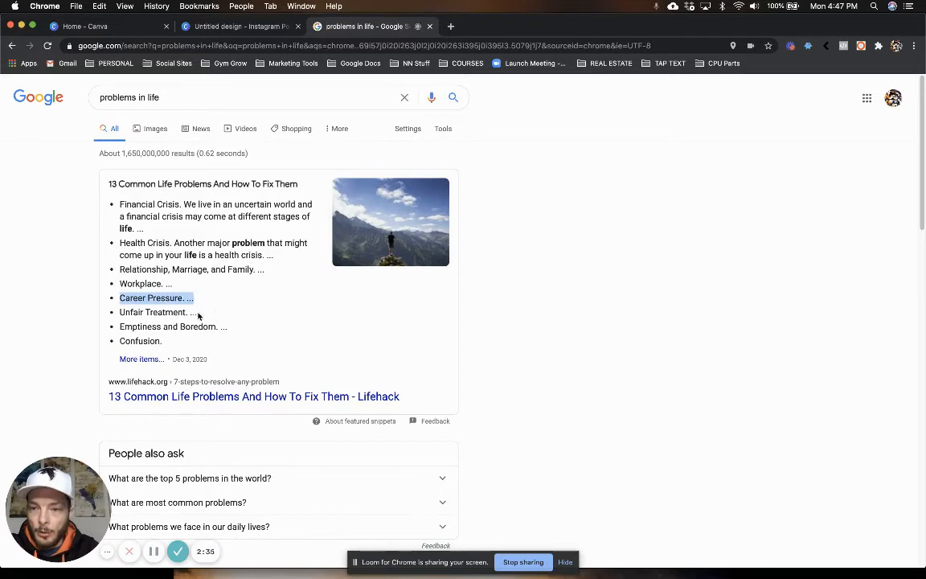
pyautogui.moveTo(219, 326); pyautogui.dragTo(119, 326)
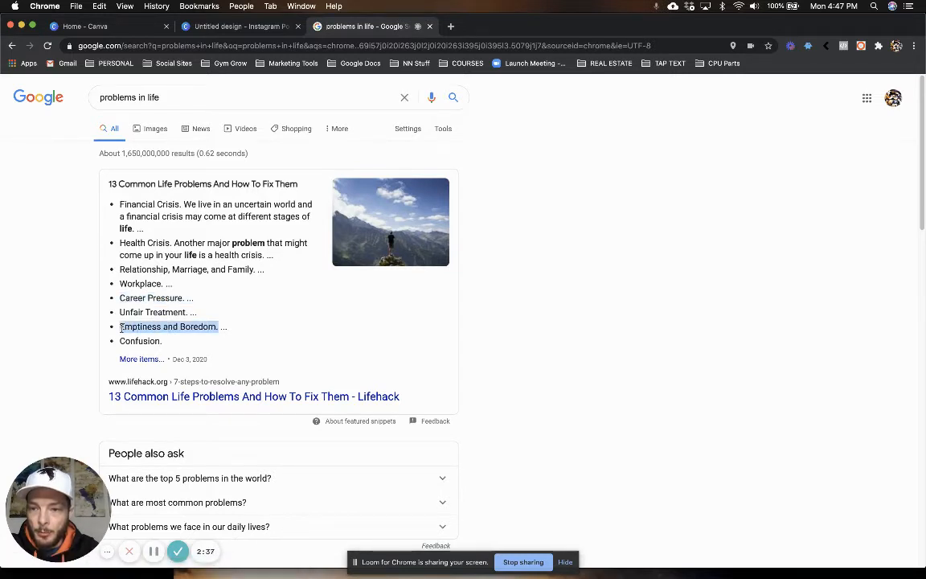
pyautogui.moveTo(171, 244); pyautogui.dragTo(118, 249)
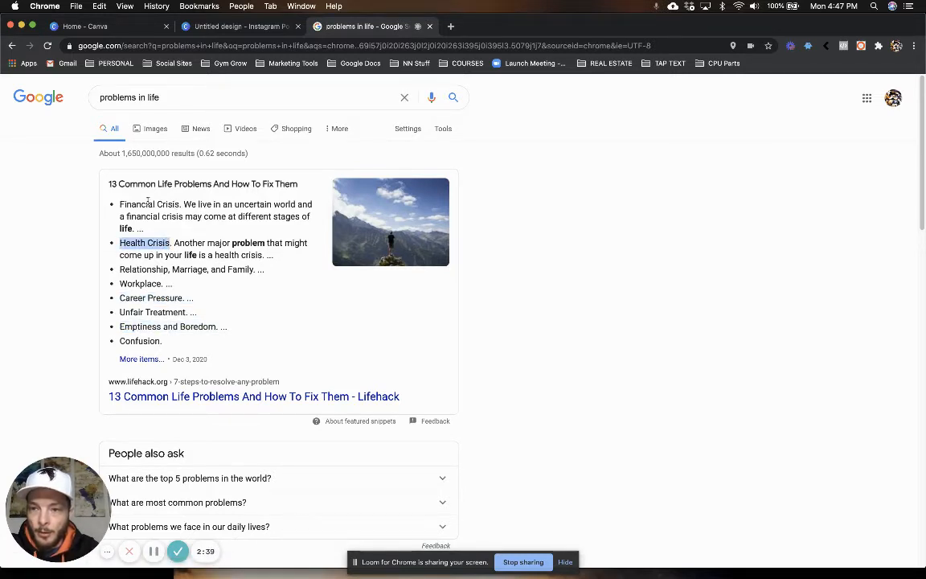
pyautogui.moveTo(179, 204); pyautogui.dragTo(119, 209)
# Step: Check the "70 Everyday Problems That We All Know And Hate" article from the results and return to the search page
pyautogui.scroll(-5, 207, 316)
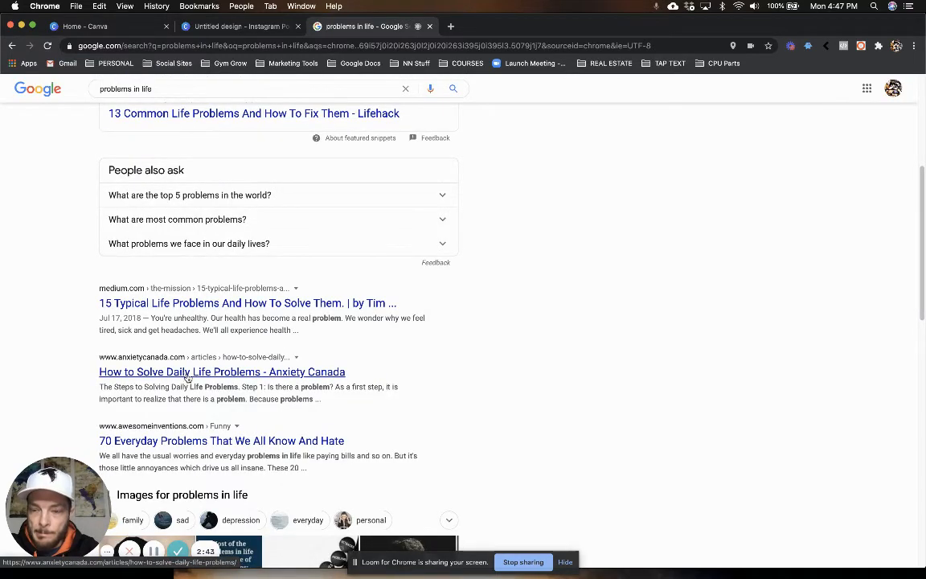
pyautogui.scroll(-1, 188, 377)
pyautogui.scroll(-2, 188, 377)
pyautogui.click(176, 329)
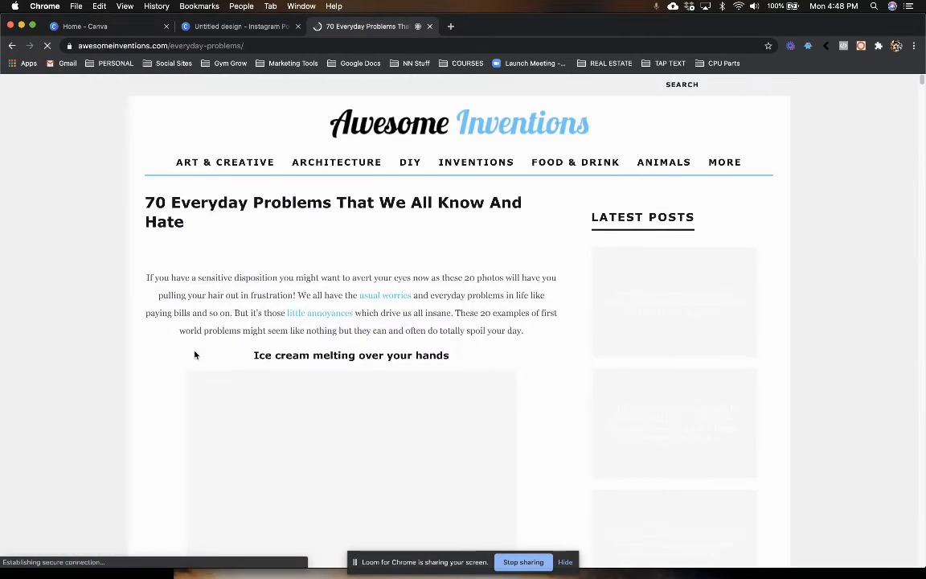
pyautogui.scroll(-3, 178, 330)
pyautogui.scroll(3, 162, 314)
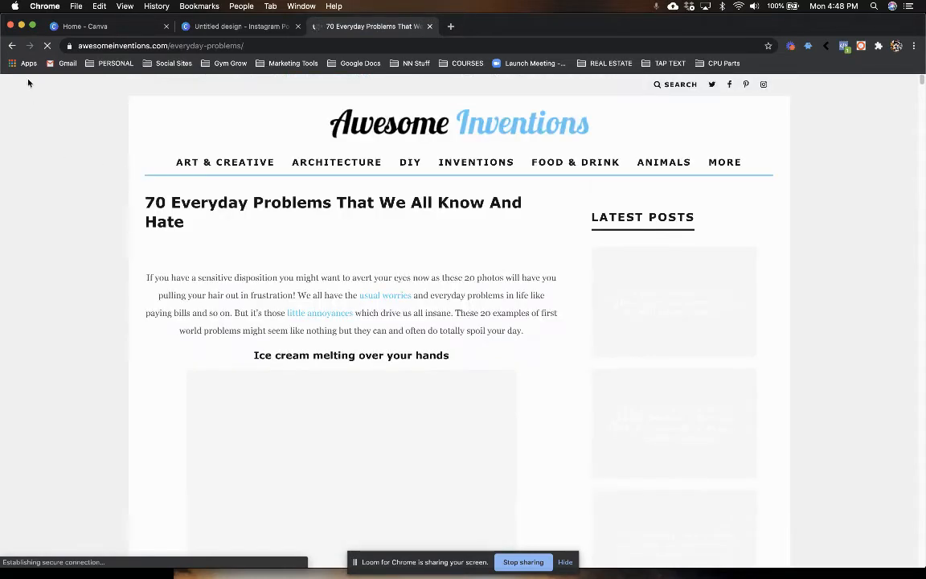
pyautogui.click(12, 48)
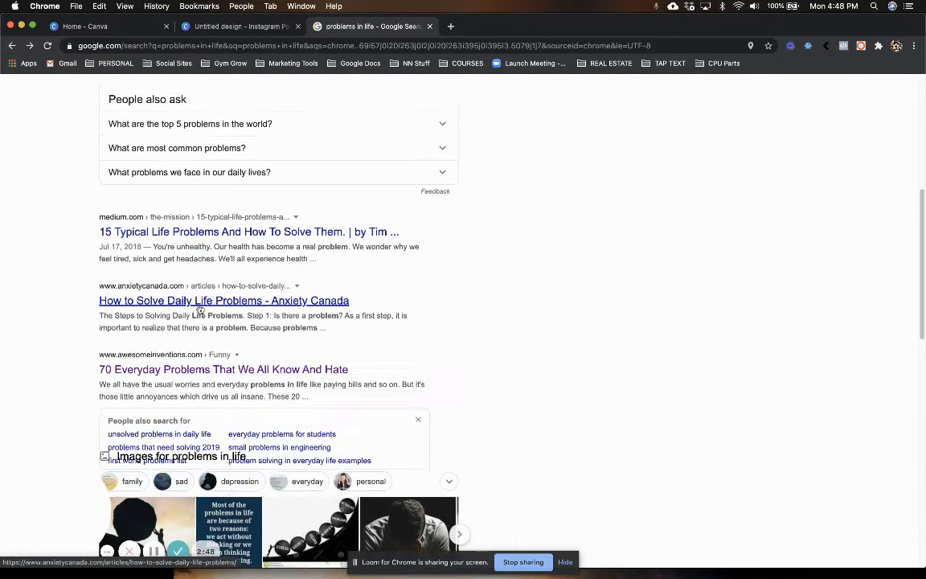
# Step: Open Lifehack's "13 Common Life Problems And How To Fix Them" and read through to the Relationship, Marriage, and Family section
pyautogui.scroll(5, 181, 301)
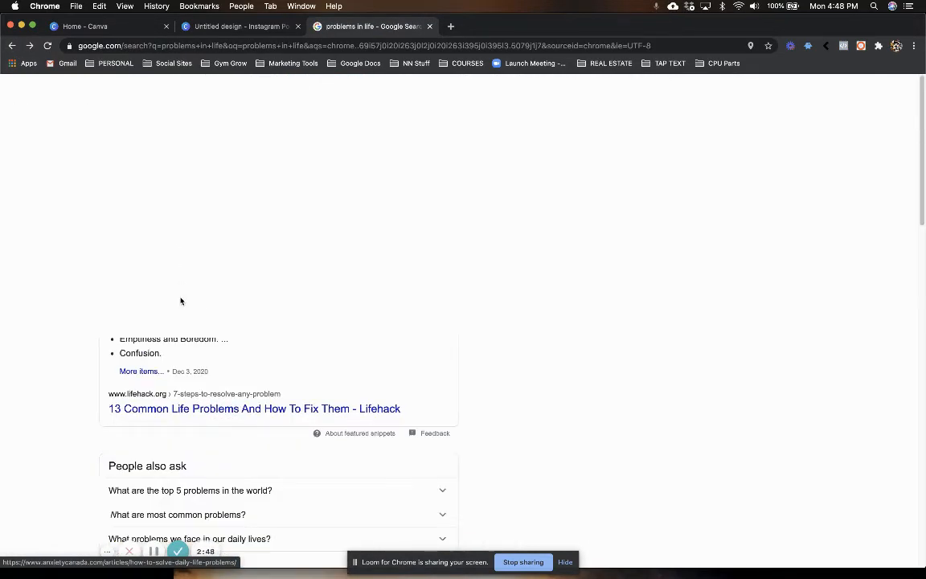
pyautogui.click(140, 372)
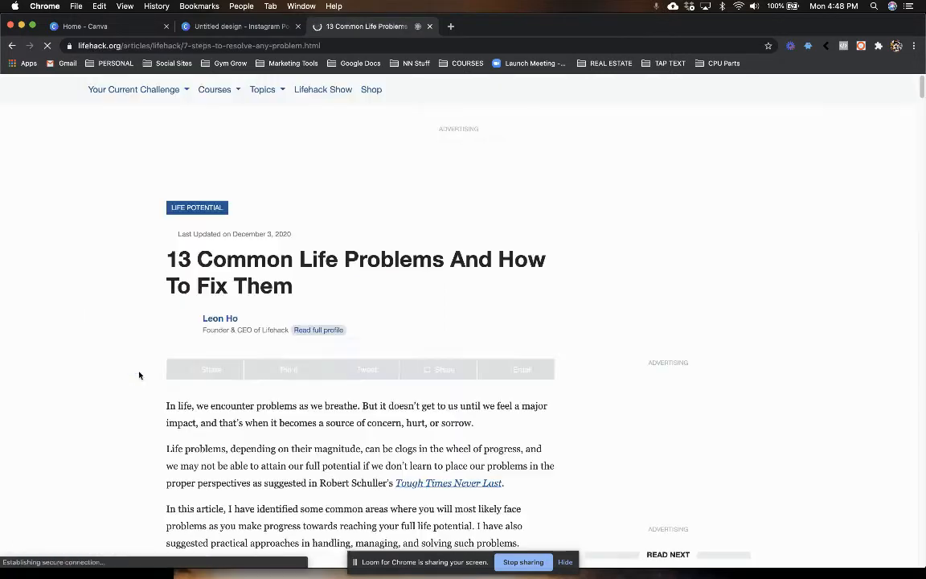
pyautogui.scroll(-10, 170, 310)
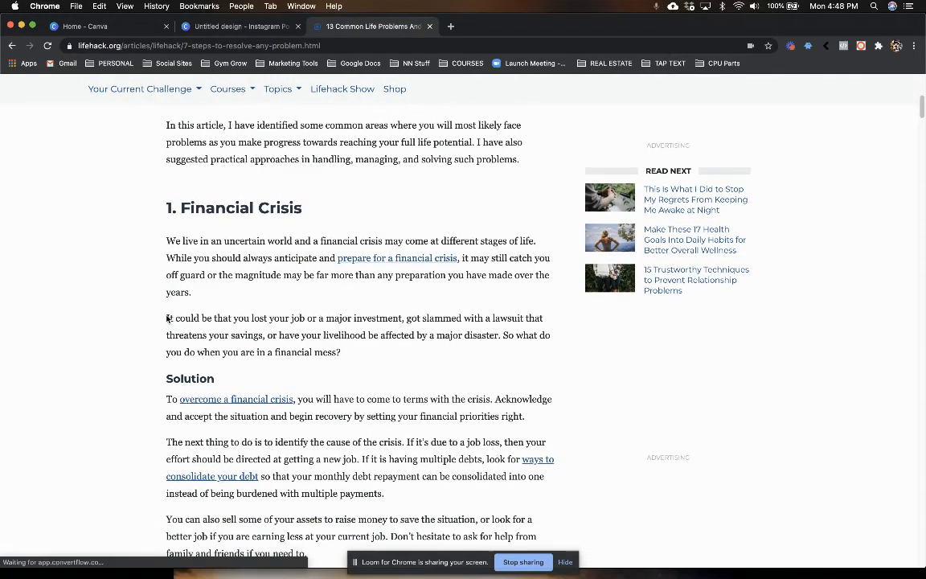
pyautogui.scroll(-5, 151, 320)
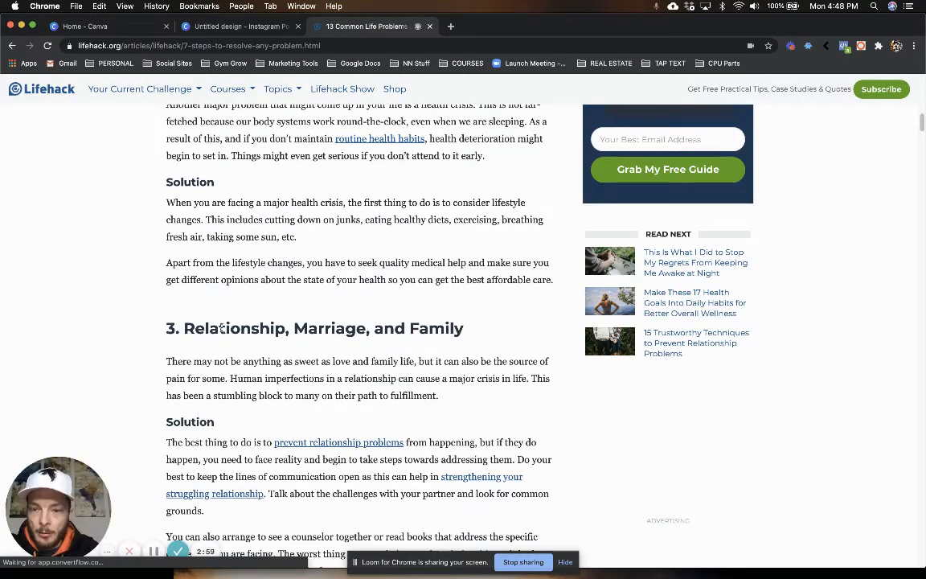
pyautogui.moveTo(184, 328); pyautogui.dragTo(396, 335)
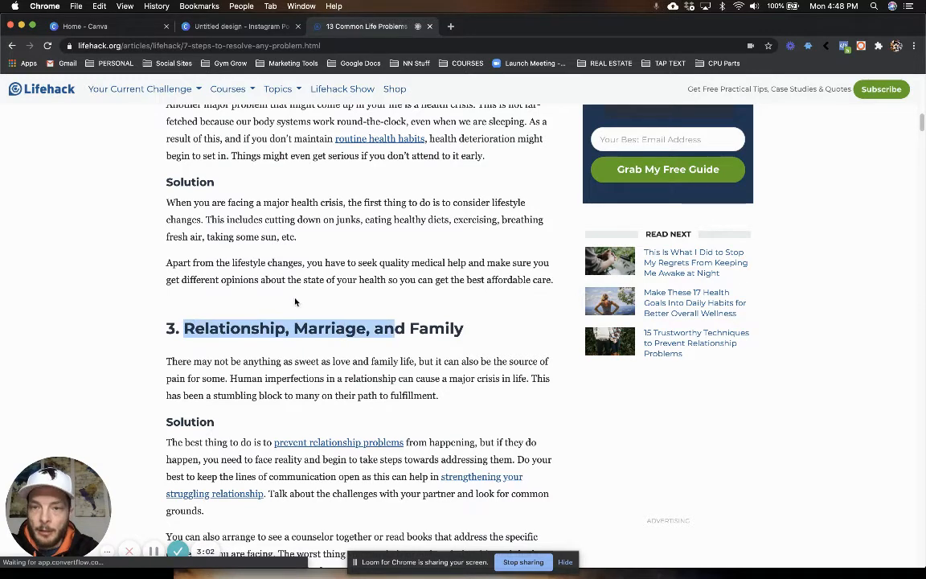
pyautogui.click(150, 280)
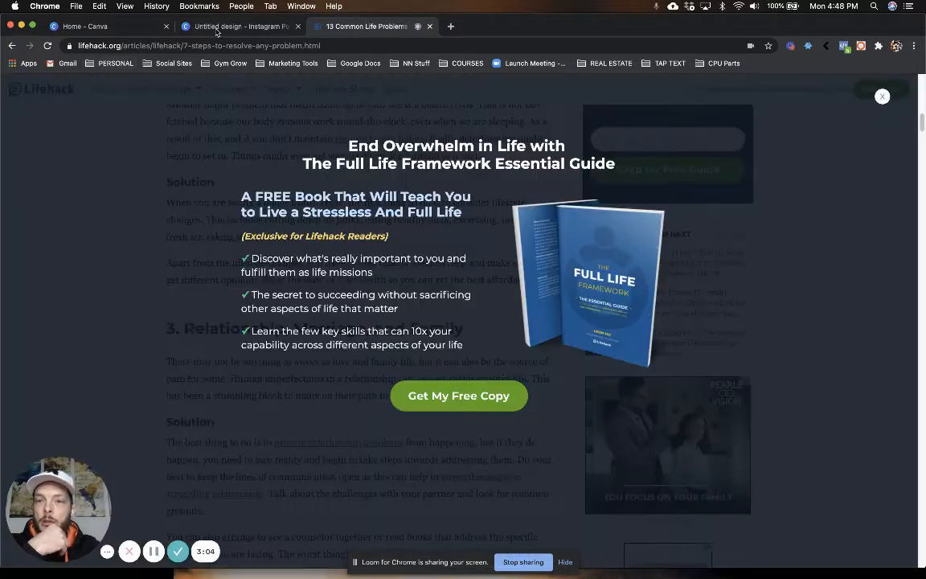
# Step: Return to the Canva design and add a body text box to the rocket photo at font size 25
pyautogui.click(221, 27)
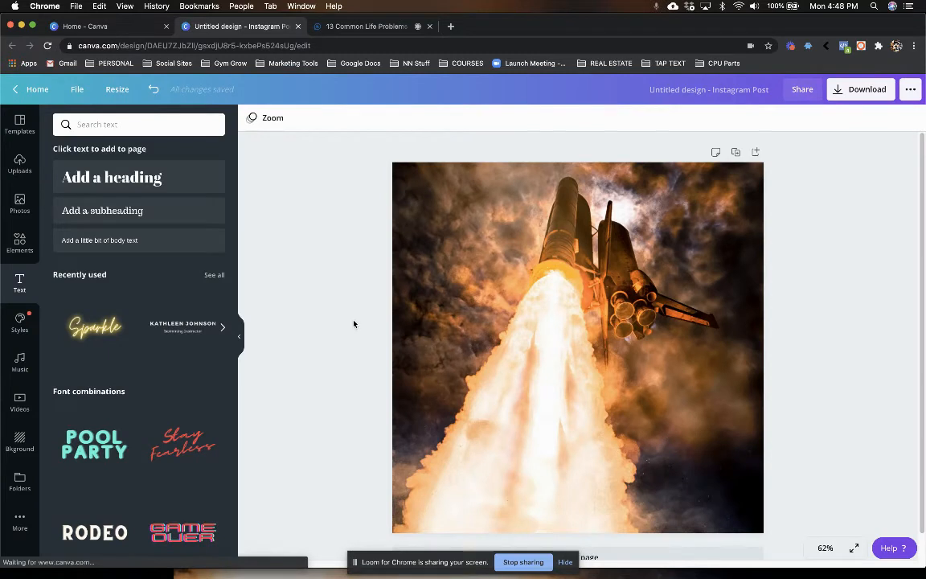
pyautogui.click(128, 241)
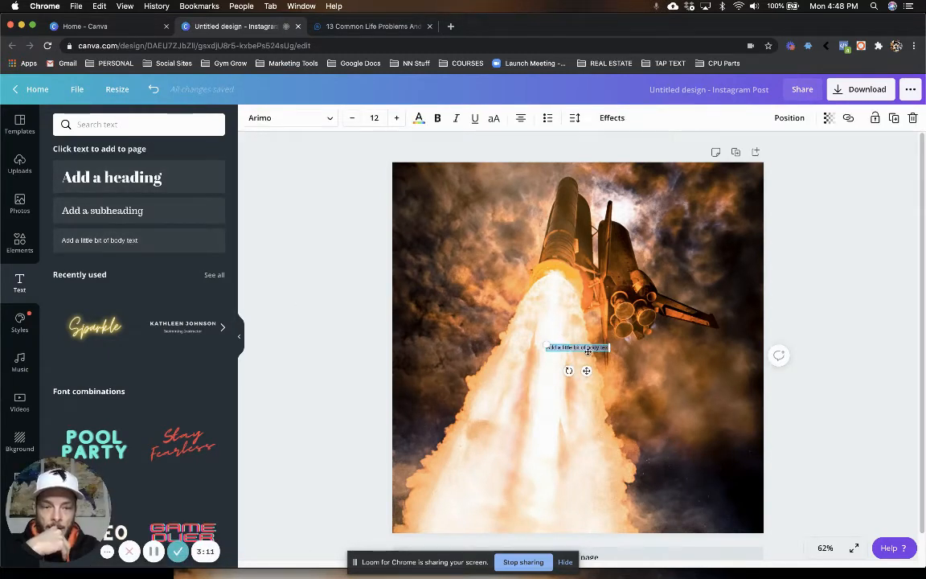
pyautogui.click(395, 118)
pyautogui.click(396, 118)
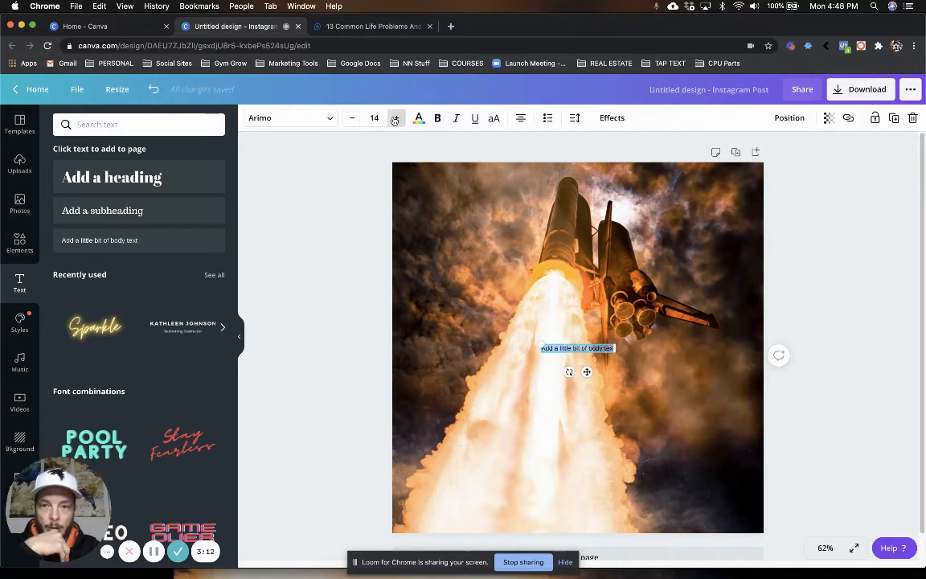
pyautogui.click(395, 118)
pyautogui.click(396, 118)
pyautogui.click(395, 118)
pyautogui.click(395, 119)
pyautogui.click(396, 118)
pyautogui.click(395, 118)
pyautogui.click(396, 119)
pyautogui.click(395, 119)
pyautogui.click(395, 118)
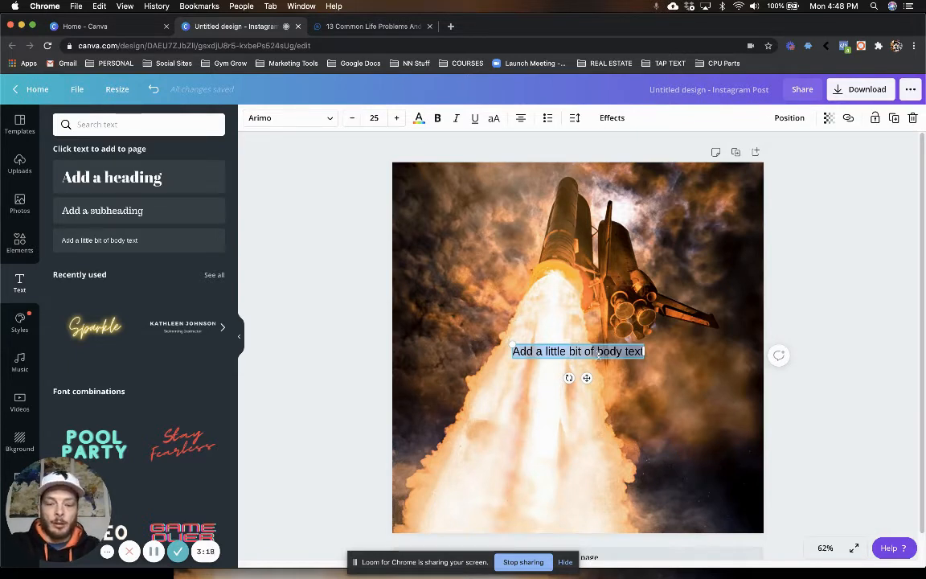
# Step: Enter "Financial Stress" as the text, tilt it steeply upward and place it along the left edge of the rocket's exhaust plume
pyautogui.write('Finan')
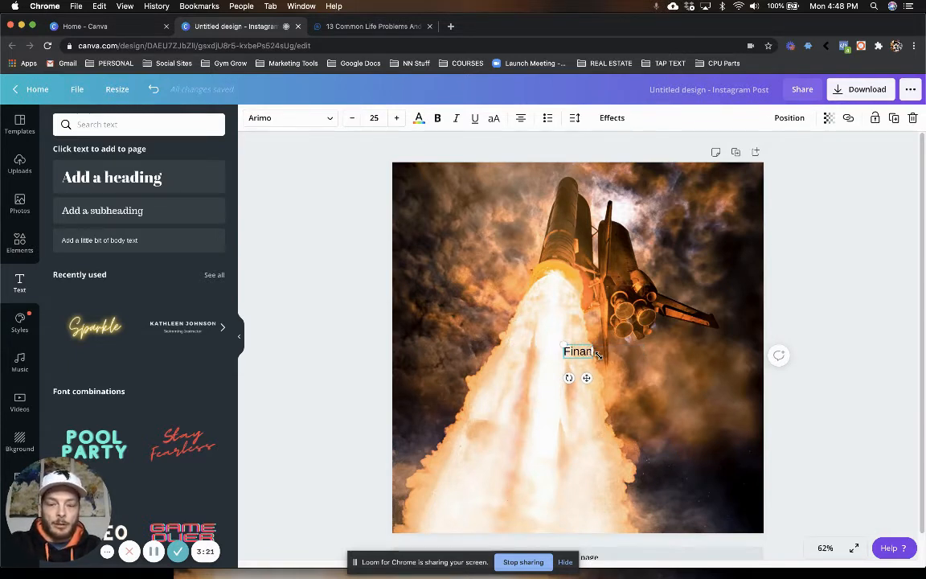
pyautogui.write('cial Stre')
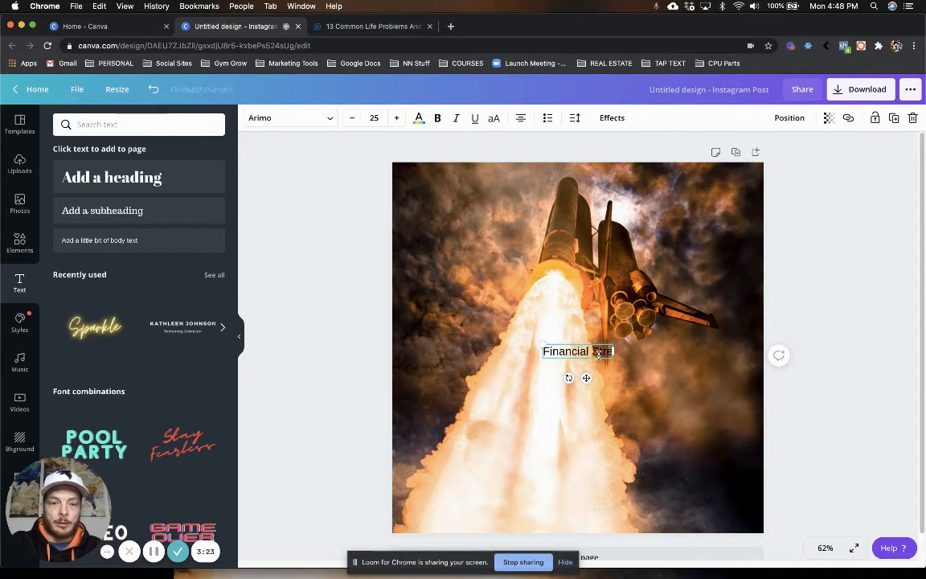
pyautogui.write('ss')
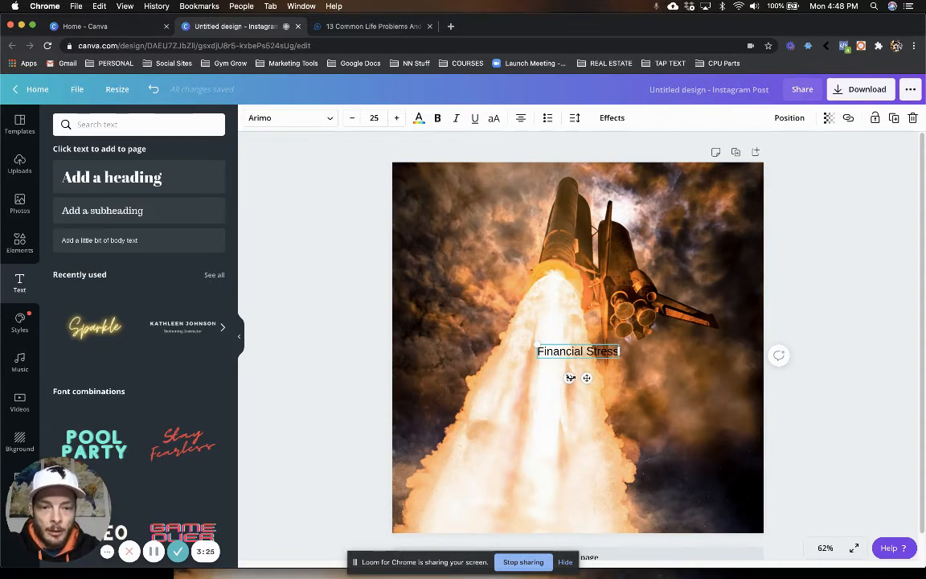
pyautogui.moveTo(570, 377); pyautogui.dragTo(545, 334)
pyautogui.moveTo(546, 334); pyautogui.dragTo(537, 360)
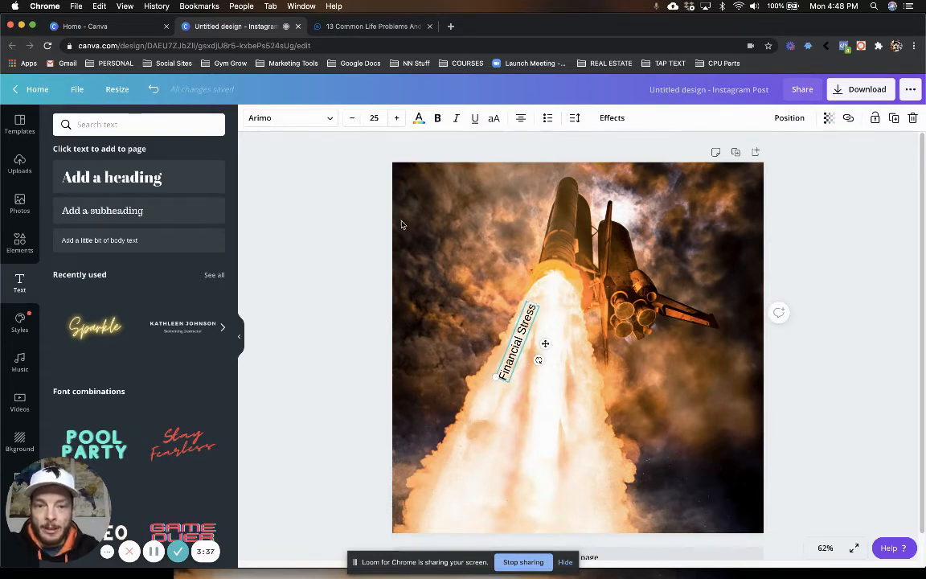
# Step: Change the "Financial Stress" font to Anchorage Bold and lengthen its text box so the words fit on one line
pyautogui.click(303, 124)
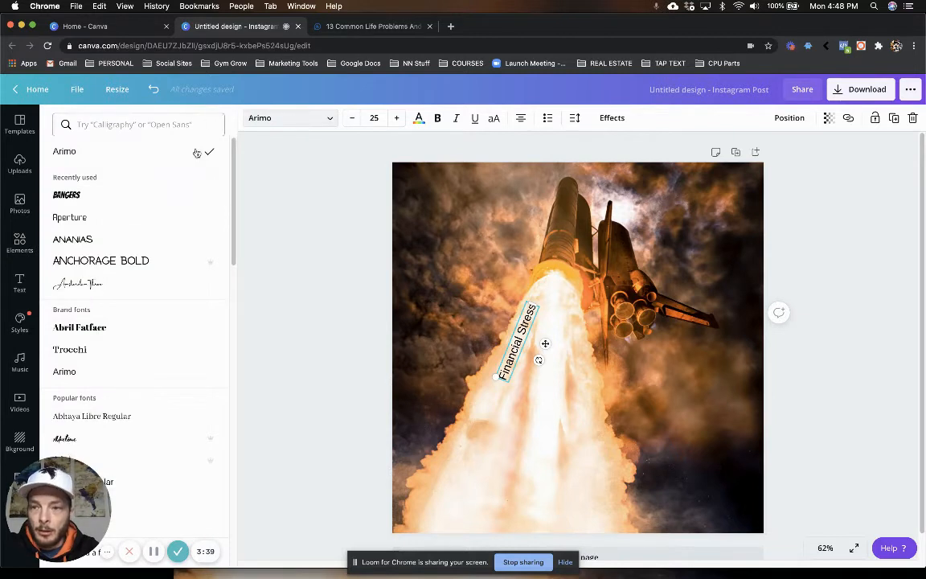
pyautogui.scroll(-2, 141, 241)
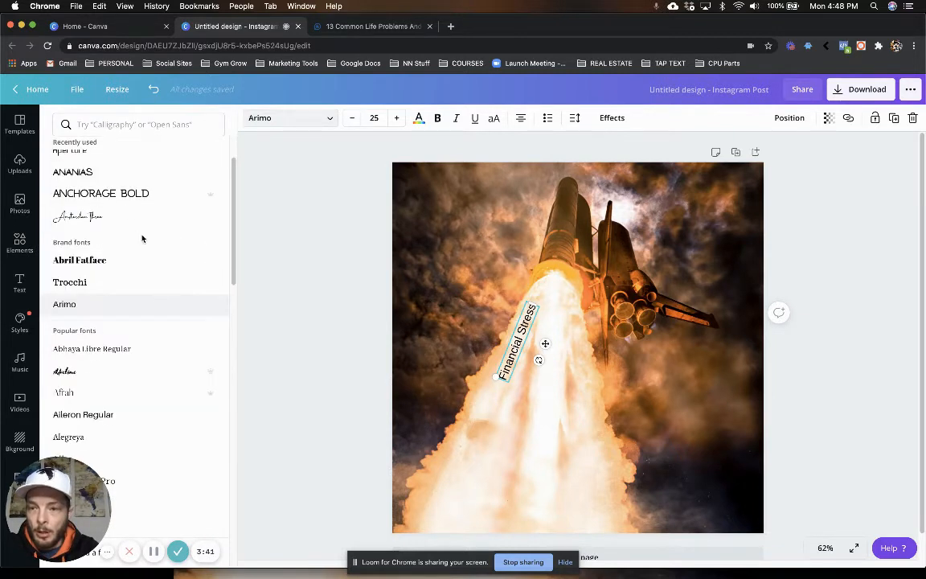
pyautogui.click(121, 196)
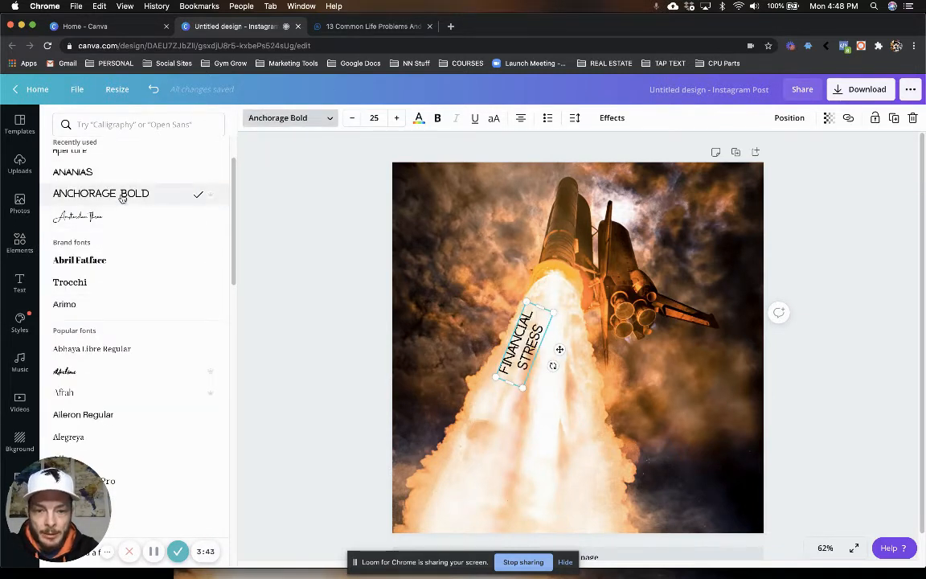
pyautogui.moveTo(501, 399); pyautogui.dragTo(475, 448)
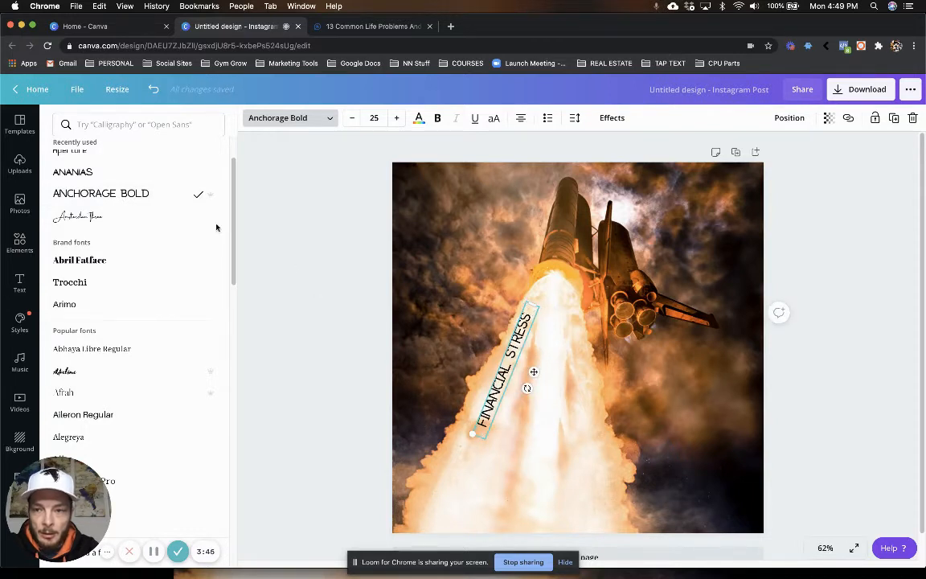
# Step: Try the Ananias, Abhaya Libre Regular, Cardo, Bebas Neue and Bright fonts on the "Financial Stress" text
pyautogui.click(100, 180)
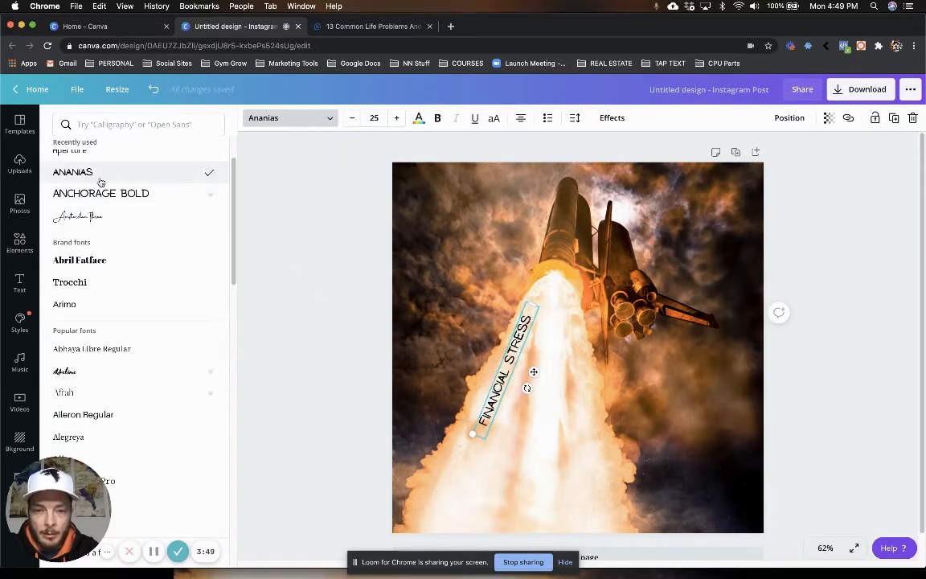
pyautogui.click(98, 347)
pyautogui.scroll(-5, 100, 330)
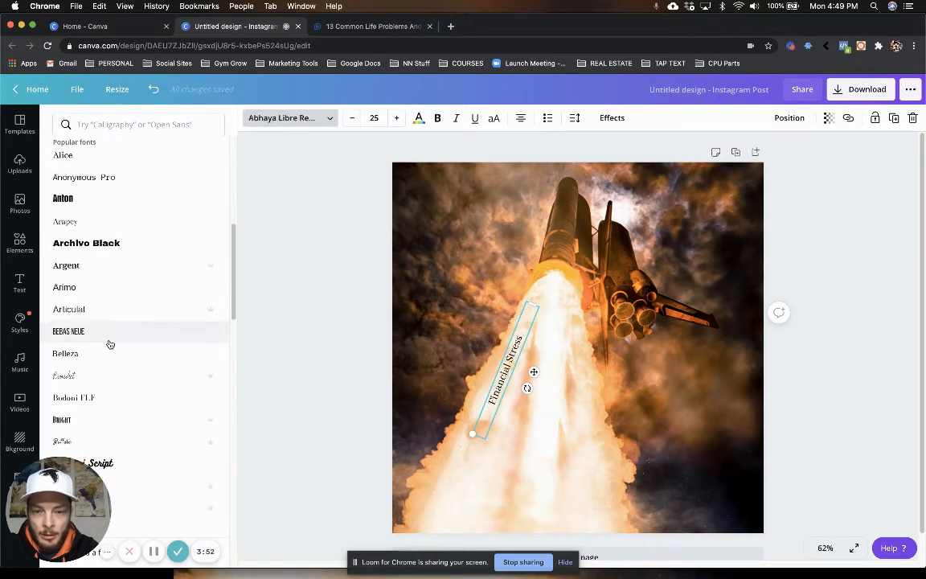
pyautogui.click(79, 360)
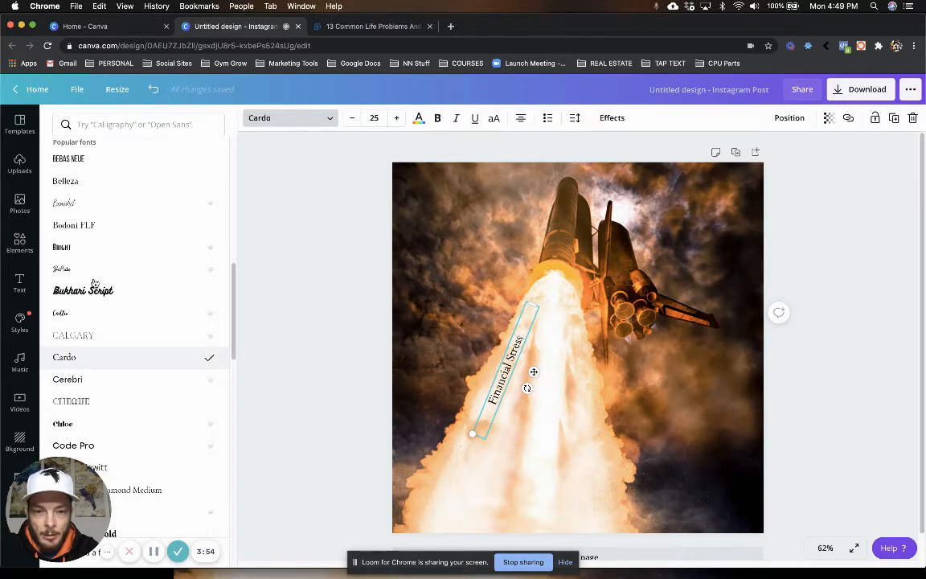
pyautogui.scroll(2, 89, 265)
pyautogui.click(81, 221)
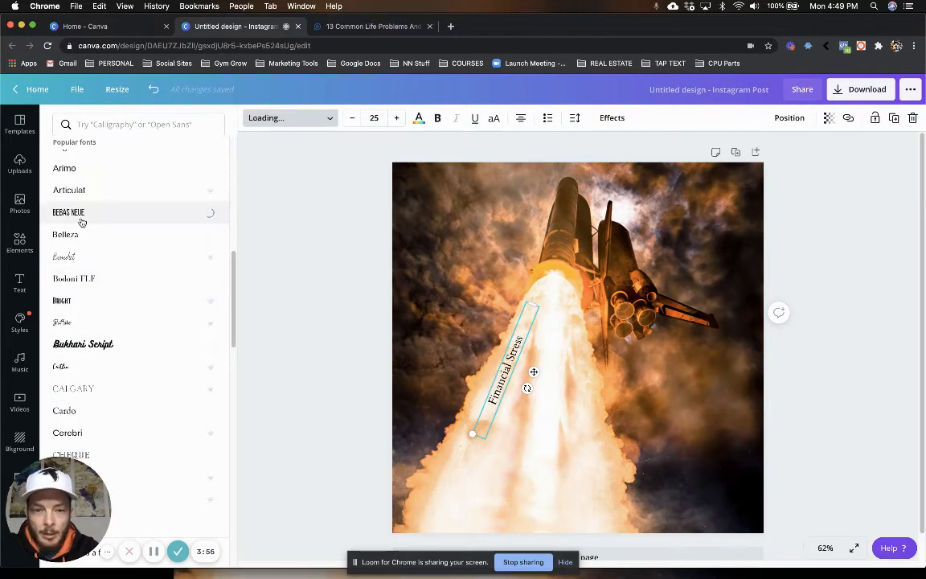
pyautogui.scroll(5, 84, 229)
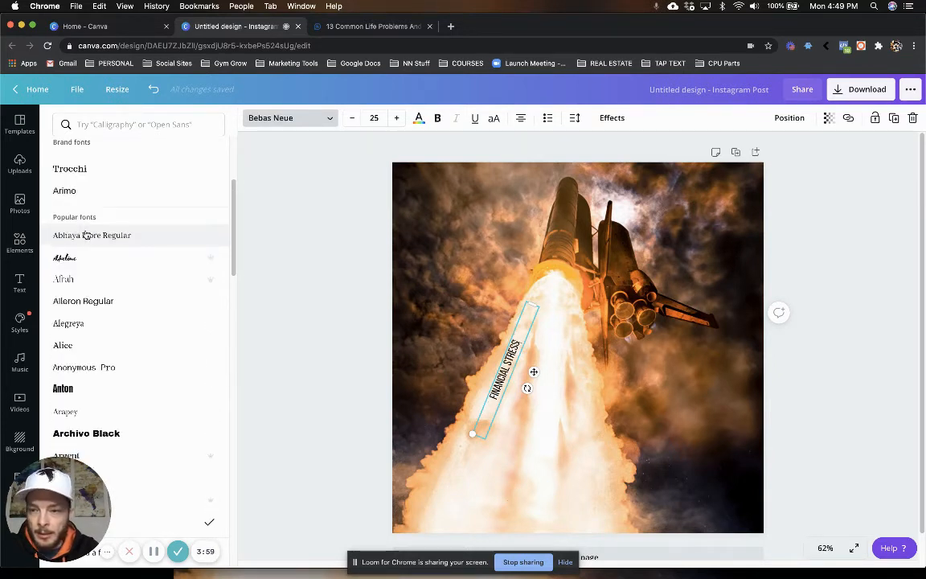
pyautogui.scroll(-5, 99, 313)
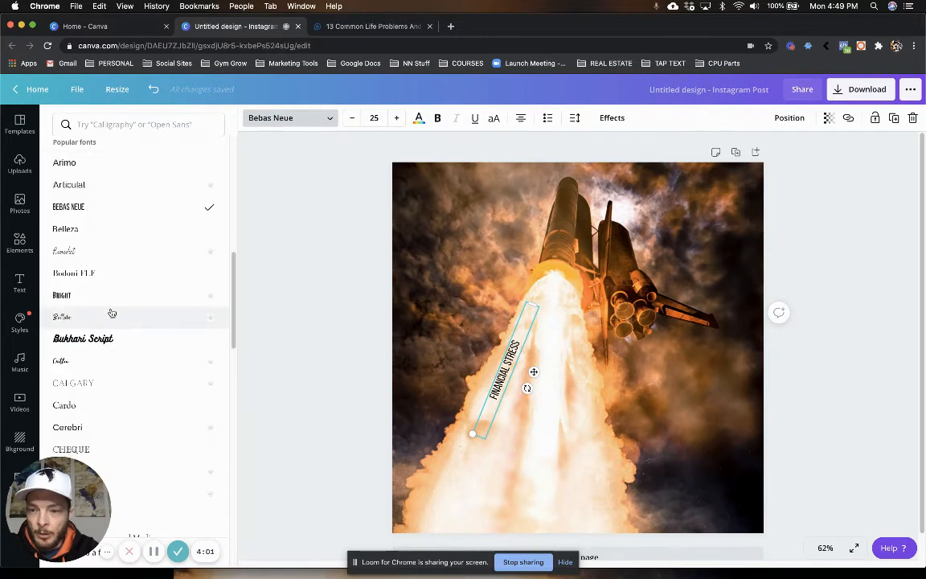
pyautogui.click(87, 296)
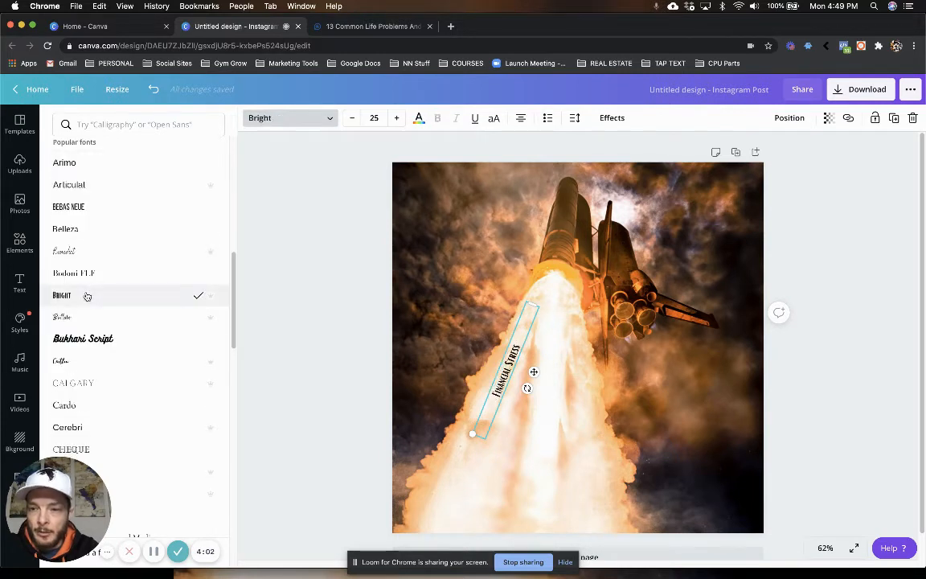
pyautogui.scroll(-3, 100, 321)
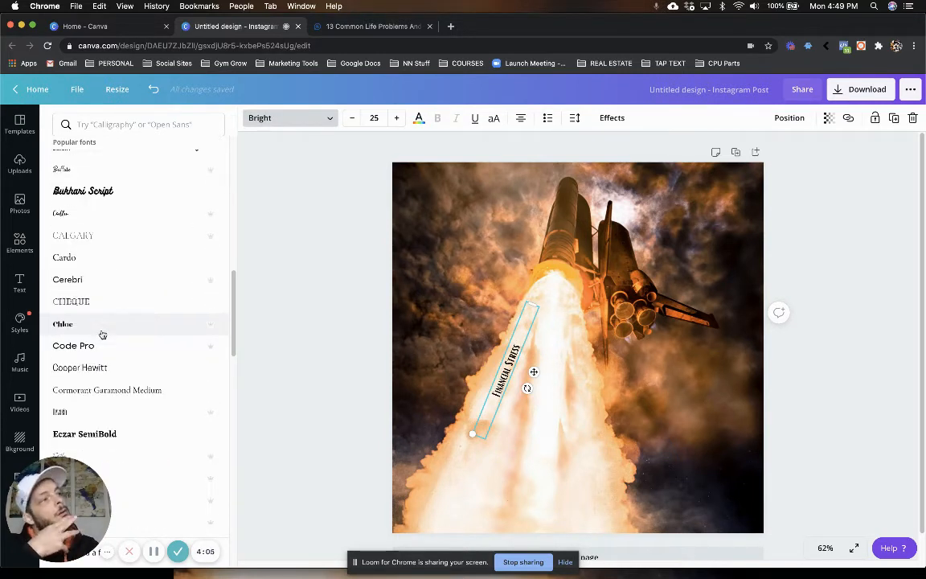
pyautogui.scroll(4, 102, 335)
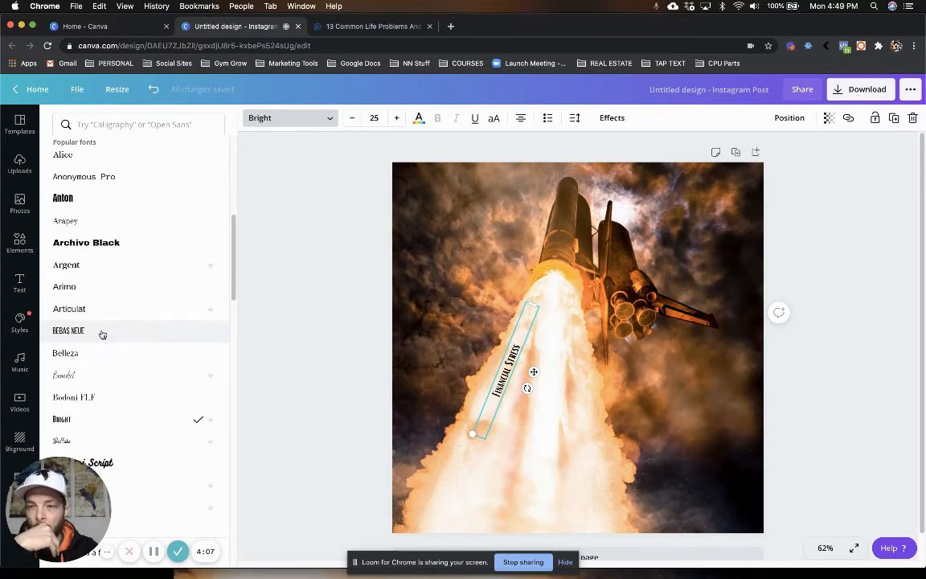
pyautogui.scroll(-1, 103, 333)
pyautogui.scroll(5, 103, 334)
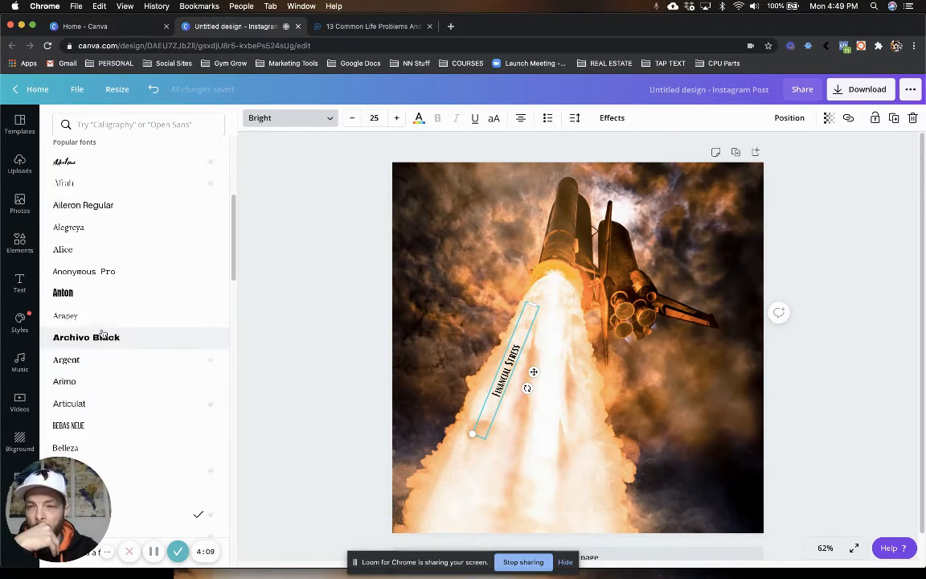
# Step: Set the "Financial Stress" text to the Bangers font at size 30
pyautogui.click(79, 197)
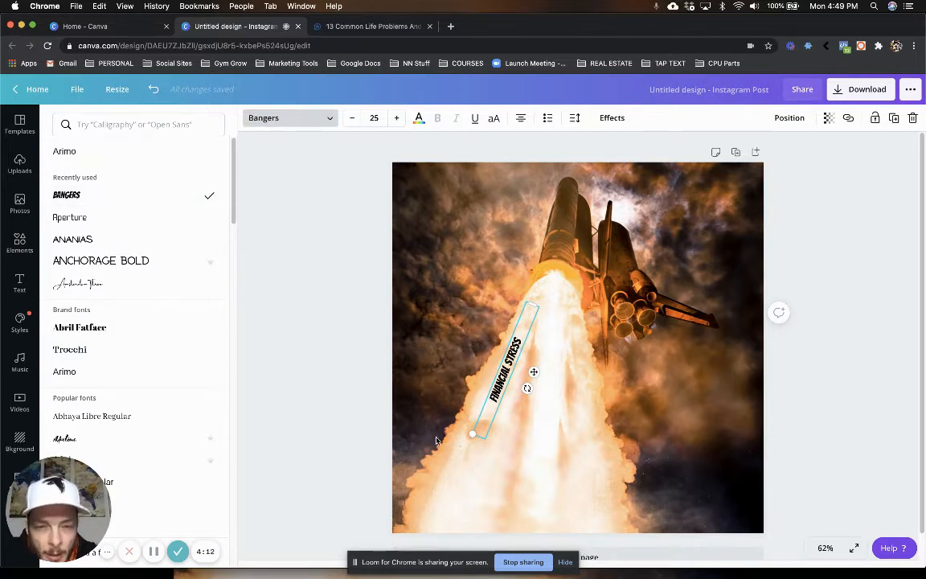
pyautogui.click(394, 118)
pyautogui.click(395, 119)
pyautogui.click(395, 118)
pyautogui.click(395, 119)
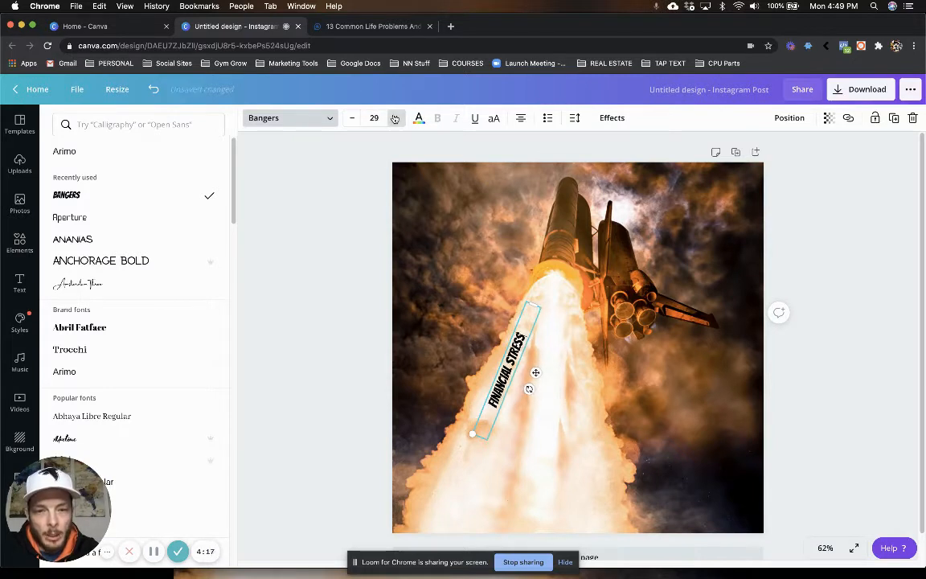
pyautogui.click(395, 118)
pyautogui.click(518, 368)
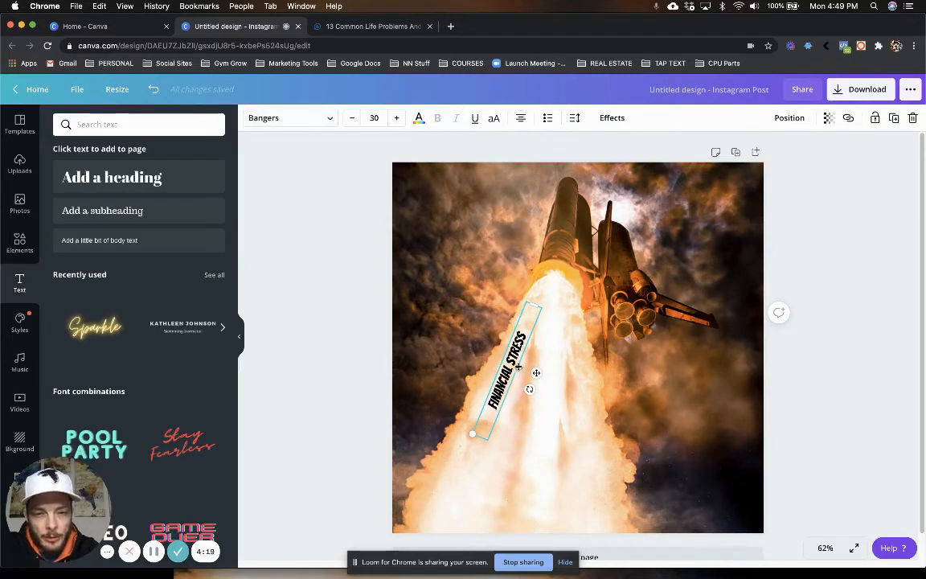
pyautogui.click(571, 360)
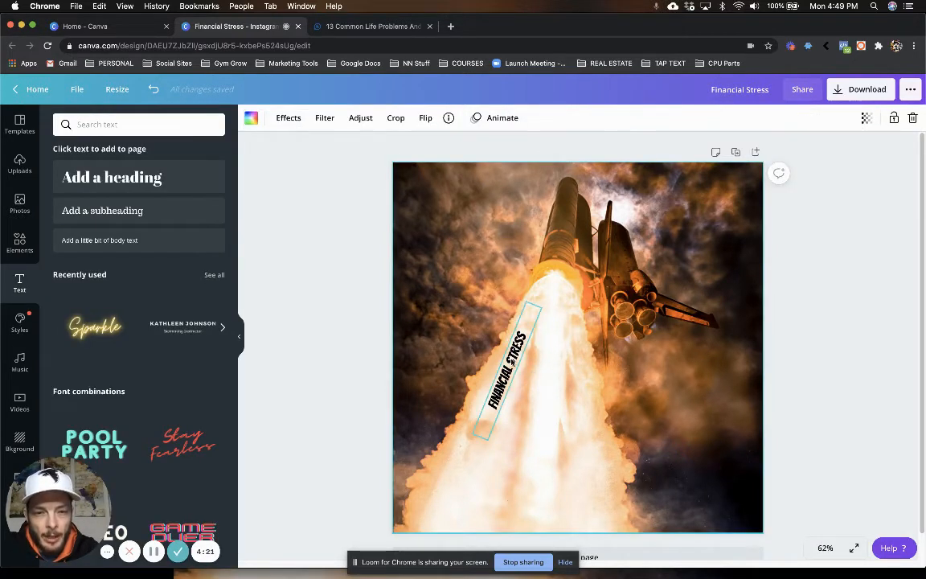
# Step: Try white, two browns and light orange on the "Financial Stress" text, and settle on the default orange
pyautogui.click(511, 363)
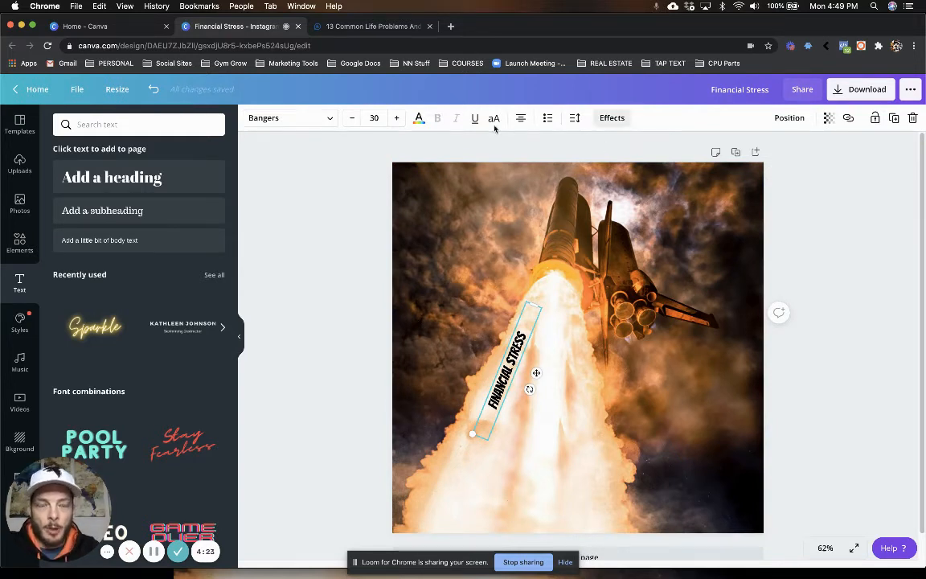
pyautogui.click(418, 118)
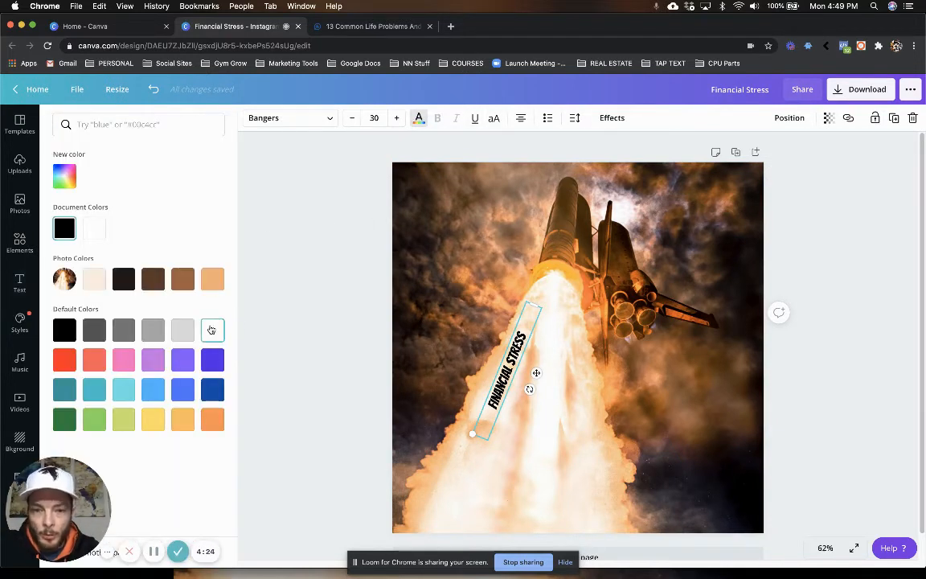
pyautogui.click(212, 329)
pyautogui.click(184, 280)
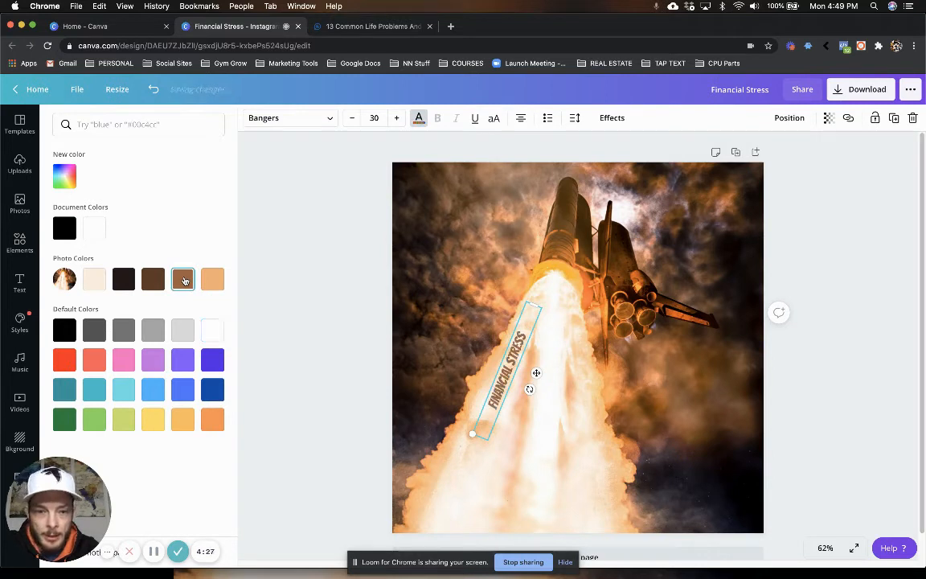
pyautogui.click(157, 286)
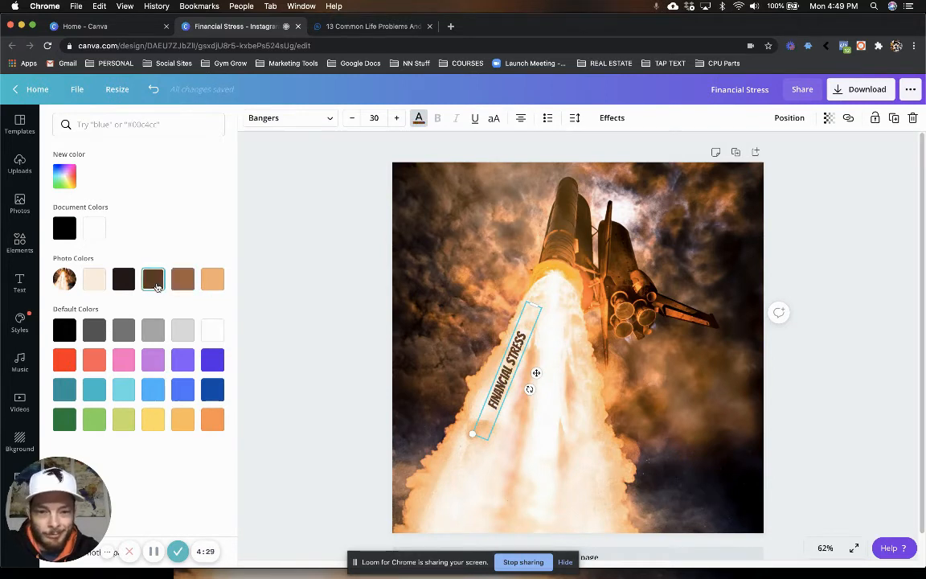
pyautogui.click(213, 279)
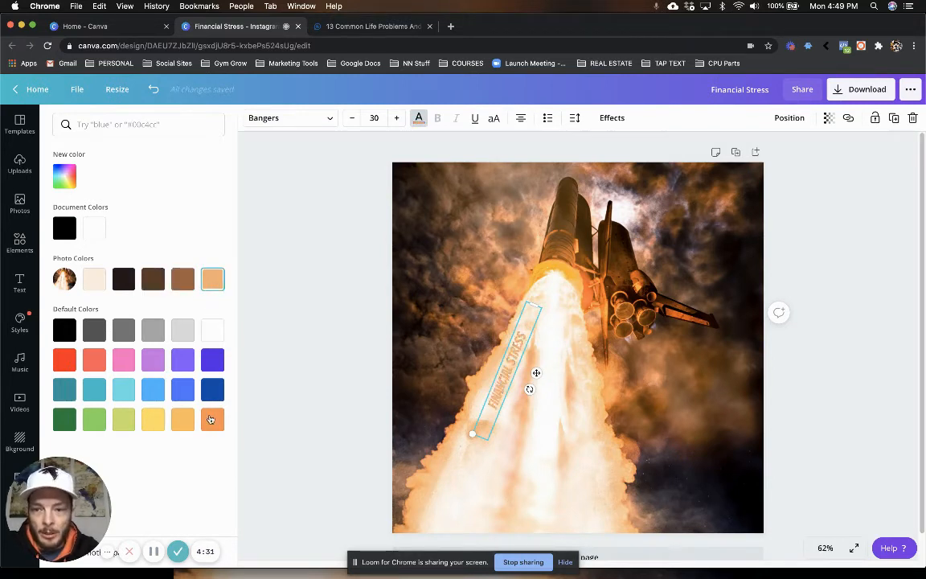
pyautogui.click(210, 419)
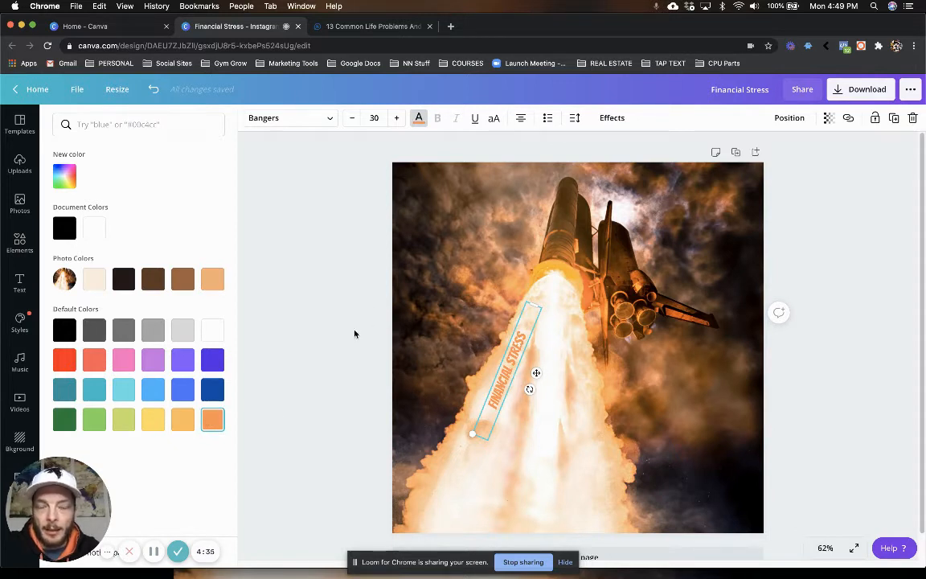
# Step: Try the Shadow effect with adjusted transparency on the "Financial Stress" text, and replace it with the Lift effect
pyautogui.click(609, 118)
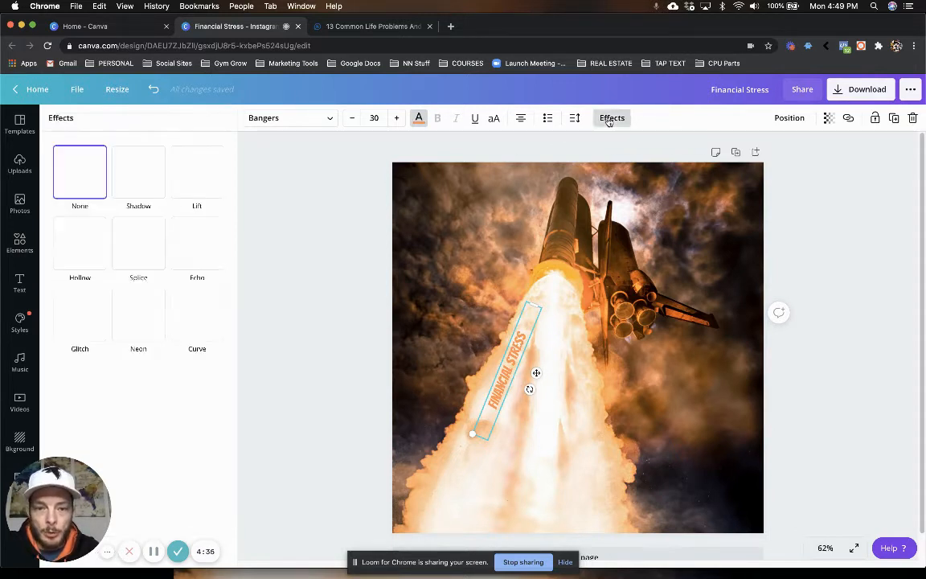
pyautogui.click(134, 178)
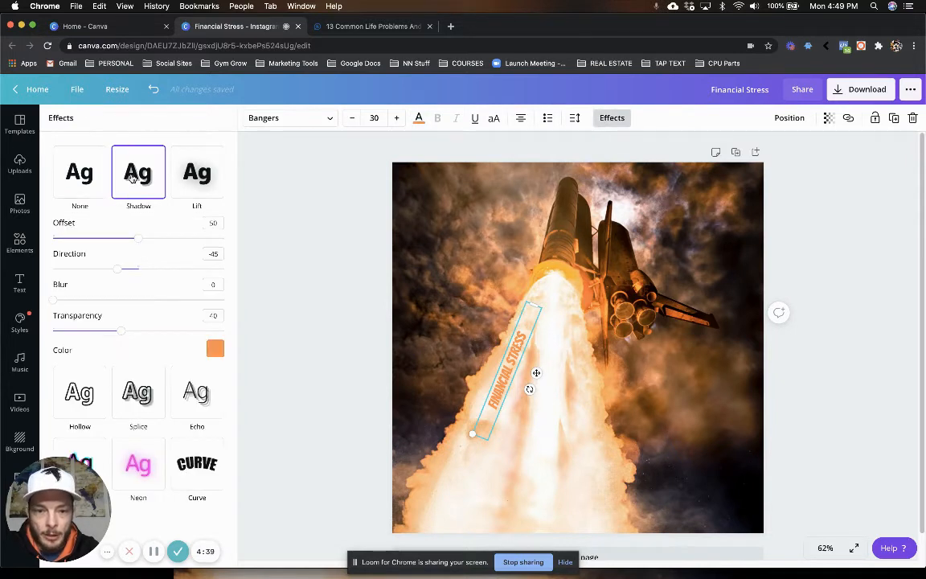
pyautogui.moveTo(140, 331)
pyautogui.mouseDown()
pyautogui.moveTo(196, 329)
pyautogui.moveTo(53, 329)
pyautogui.moveTo(134, 330)
pyautogui.mouseUp()
pyautogui.click(173, 152)
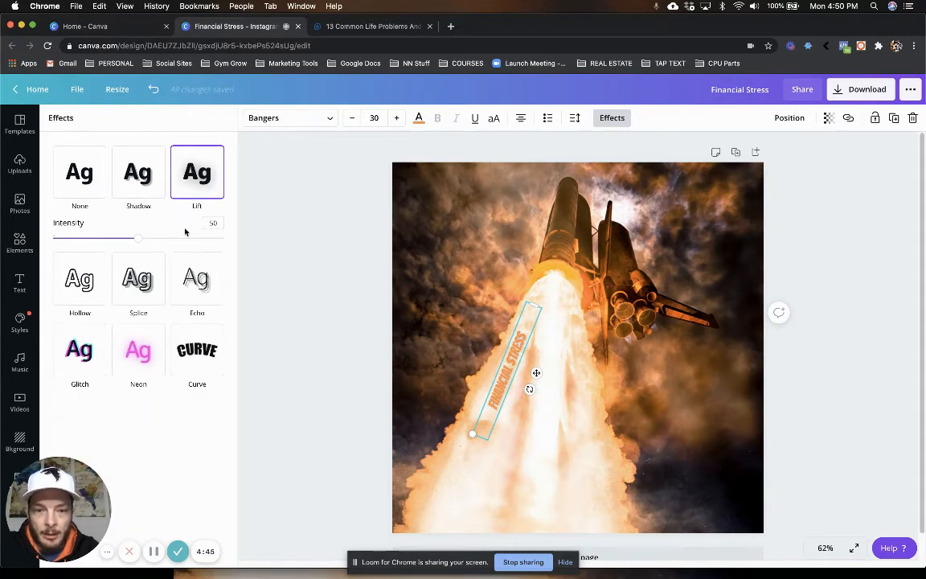
# Step: Try the Hollow effect with thickness 100 on the "Financial Stress" text and nudge the text slightly down the plume
pyautogui.click(86, 281)
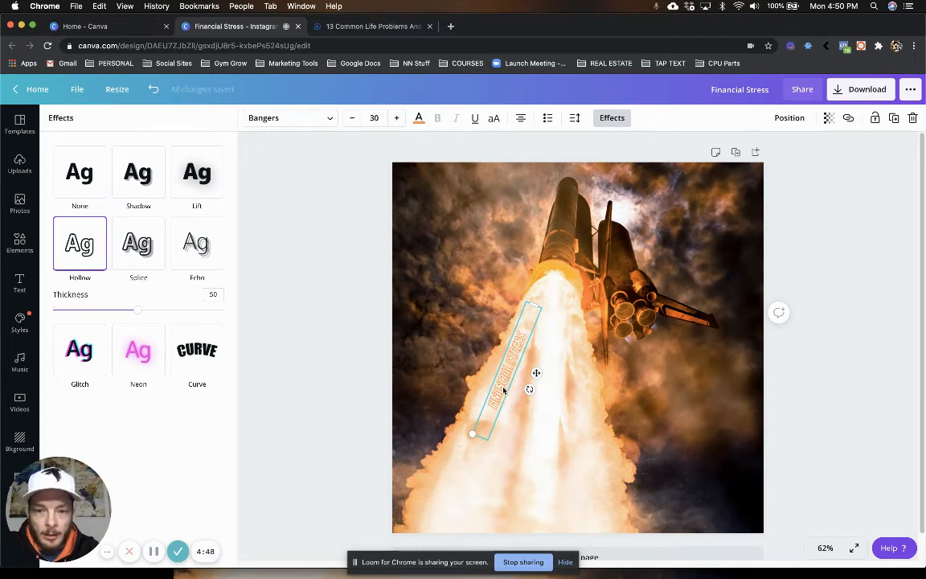
pyautogui.moveTo(138, 310); pyautogui.dragTo(264, 317)
pyautogui.moveTo(148, 314); pyautogui.dragTo(268, 323)
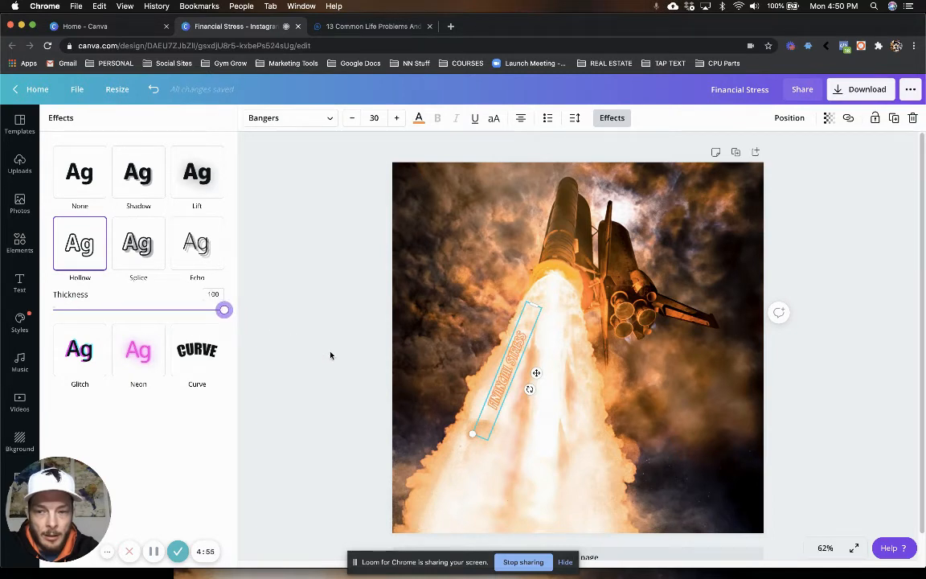
pyautogui.click(508, 386)
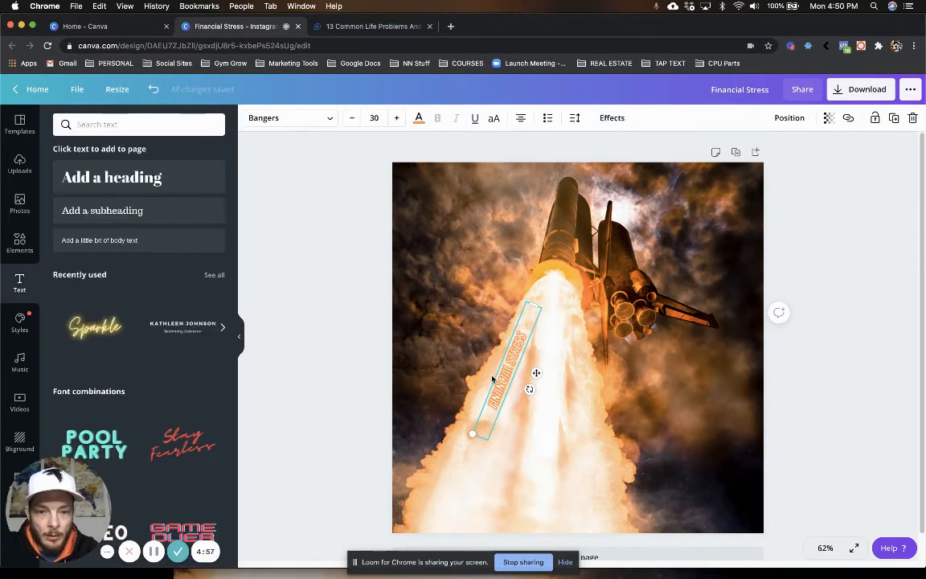
pyautogui.moveTo(492, 377)
pyautogui.mouseDown()
pyautogui.moveTo(483, 377)
pyautogui.moveTo(505, 382)
pyautogui.mouseUp()
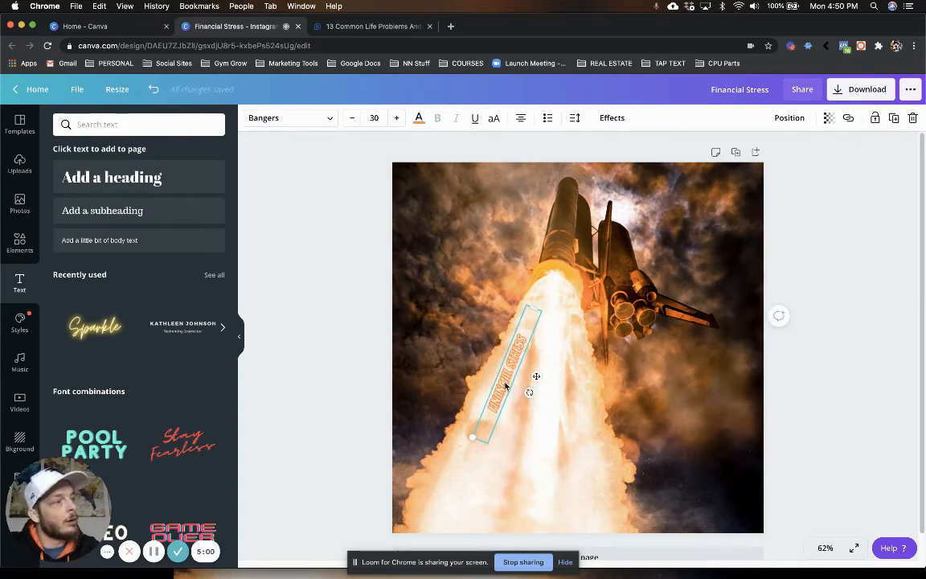
# Step: Try white with the Hollow and Neon effects on the "Financial Stress" text, and return to the Hollow effect
pyautogui.click(417, 119)
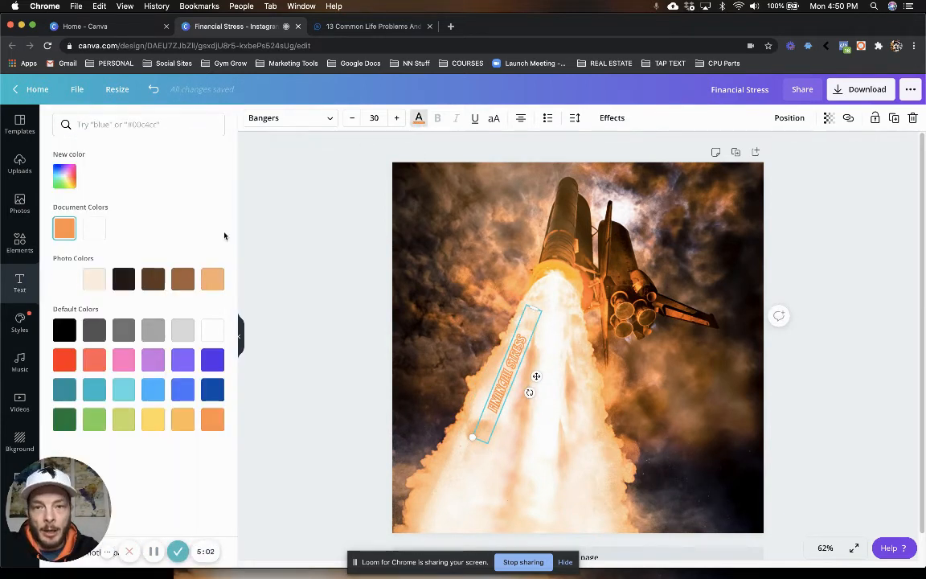
pyautogui.click(213, 330)
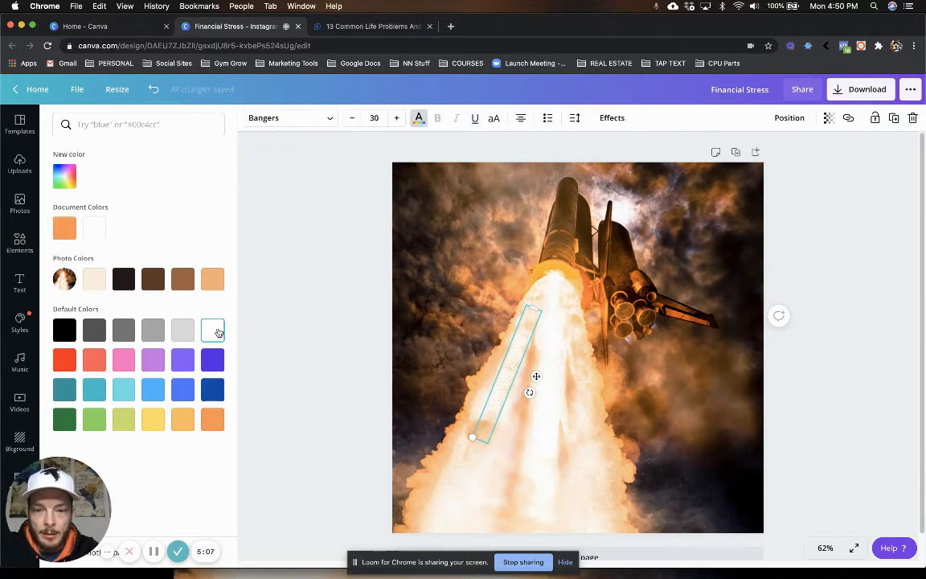
pyautogui.click(612, 117)
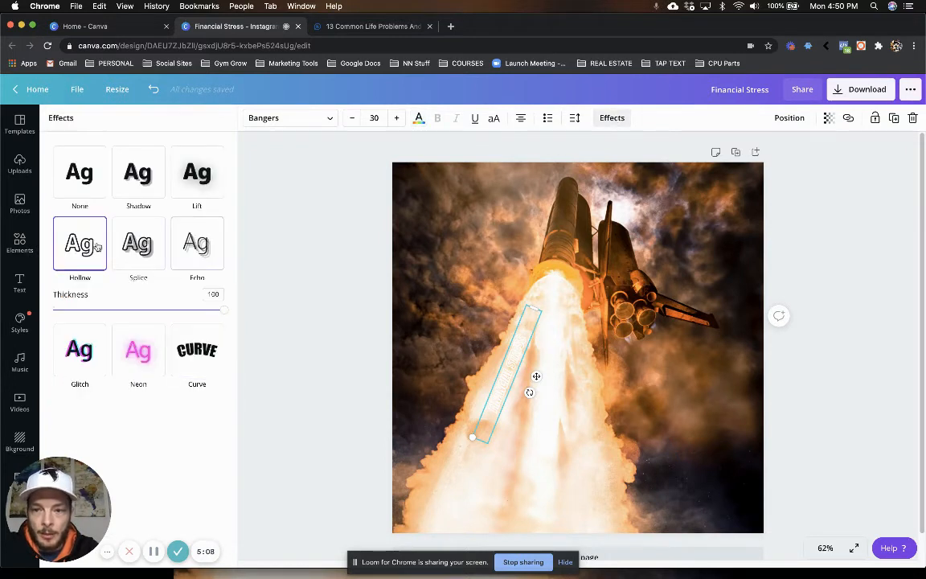
pyautogui.click(138, 350)
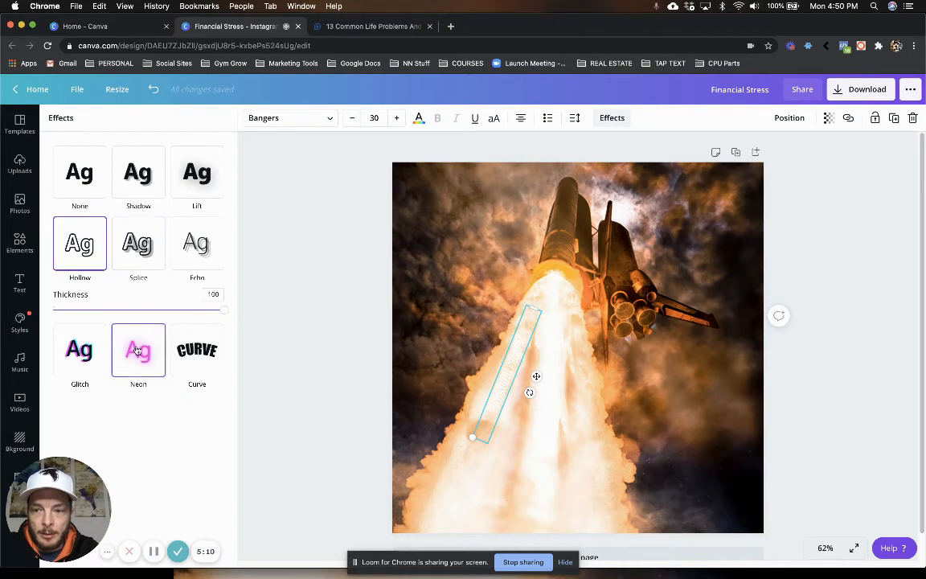
pyautogui.click(81, 273)
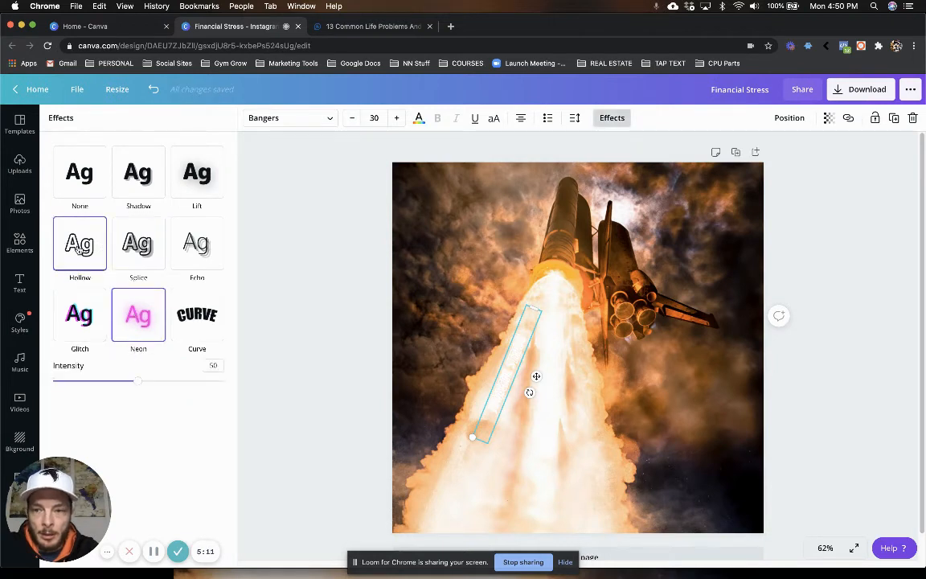
# Step: Set the "Financial Stress" text to the default orange and apply the Neon effect at intensity 100
pyautogui.click(420, 118)
pyautogui.click(214, 419)
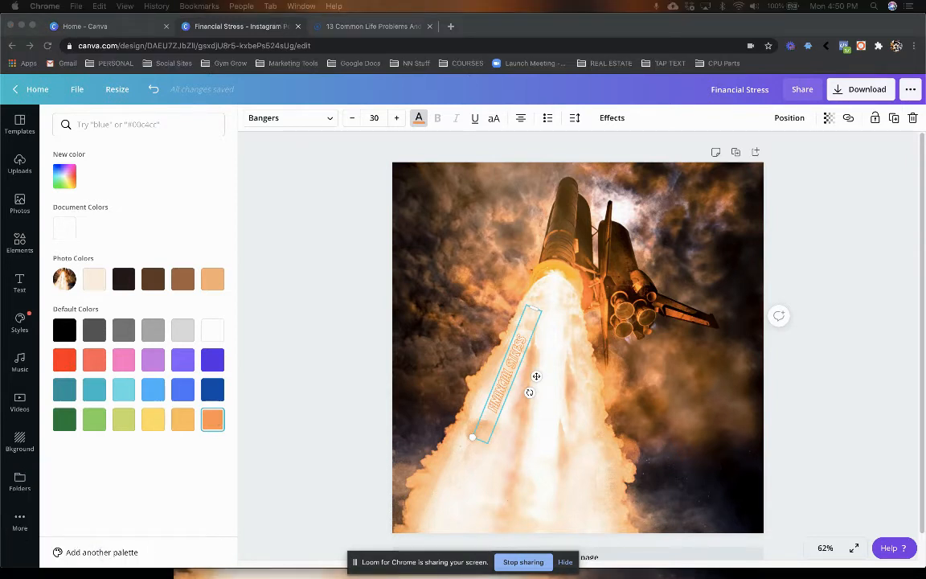
pyautogui.click(610, 118)
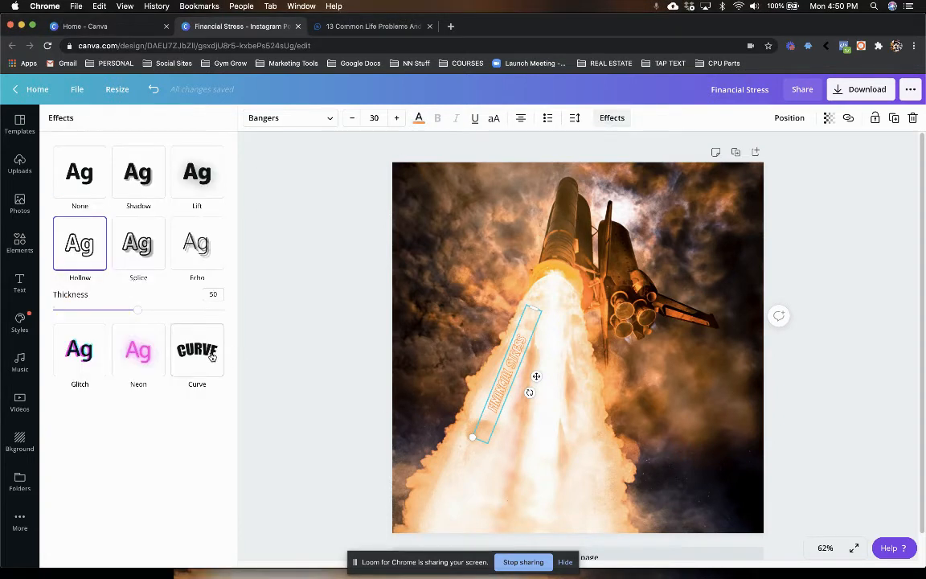
pyautogui.click(141, 354)
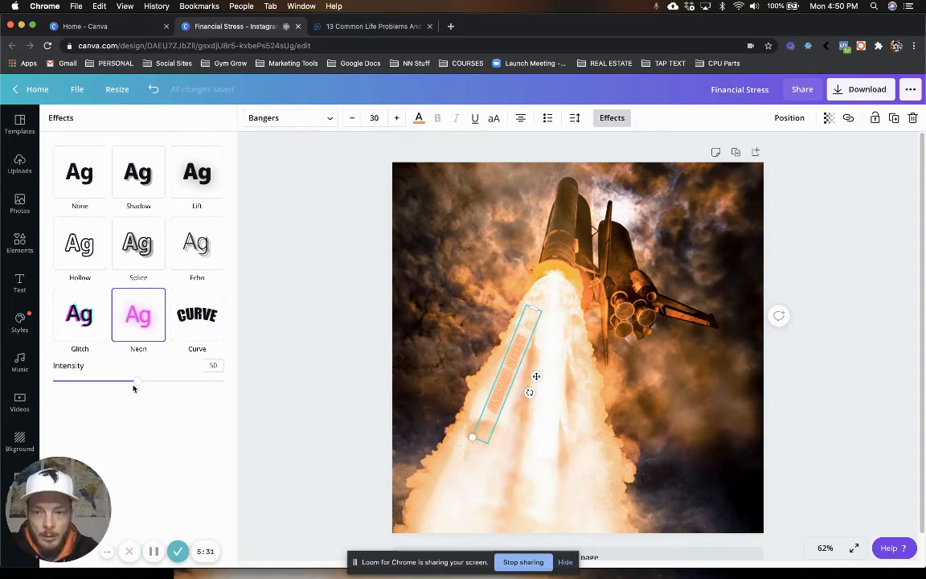
pyautogui.moveTo(137, 381); pyautogui.dragTo(244, 390)
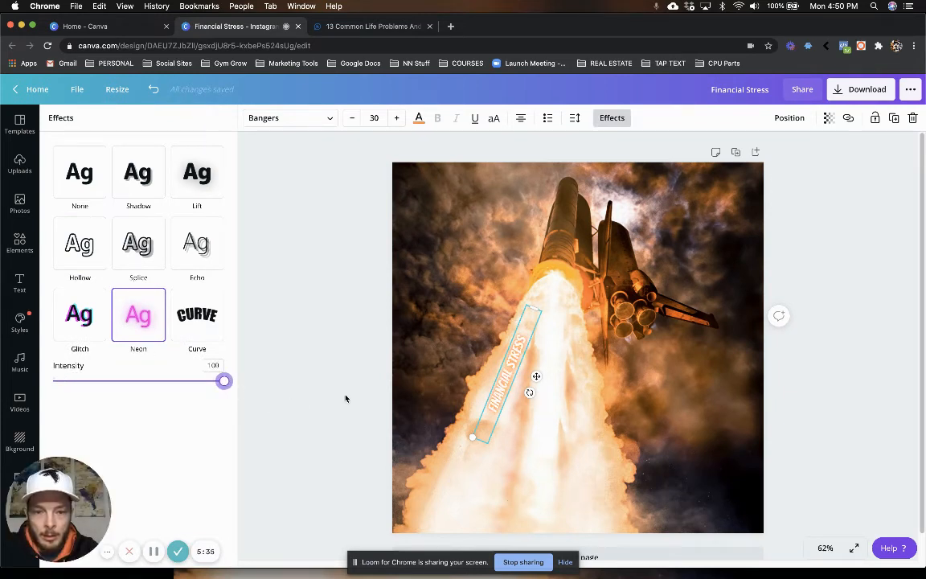
# Step: Shorten the "Financial Stress" text box to fit its wording and move it up along the plume's left edge
pyautogui.click(537, 376)
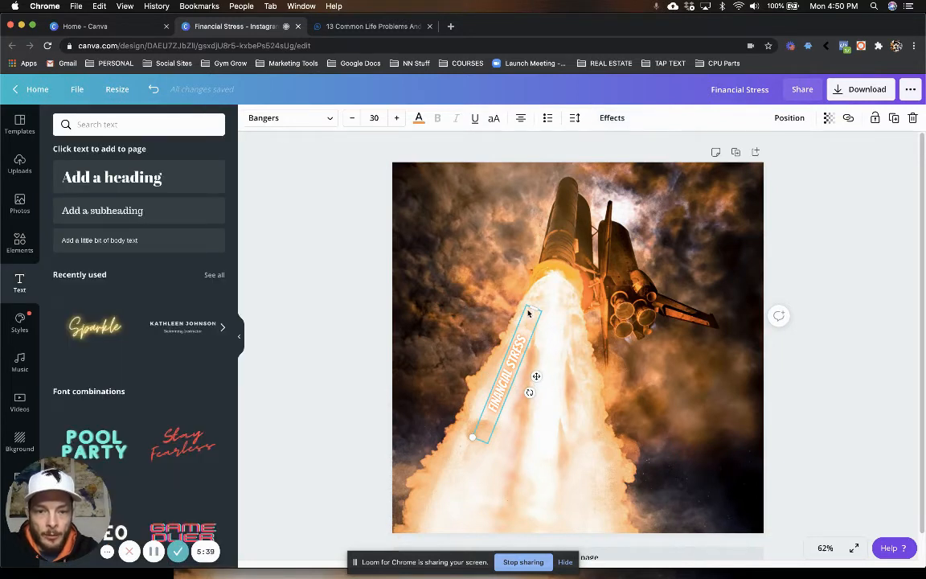
pyautogui.moveTo(533, 308); pyautogui.dragTo(512, 359)
pyautogui.moveTo(503, 396); pyautogui.dragTo(515, 357)
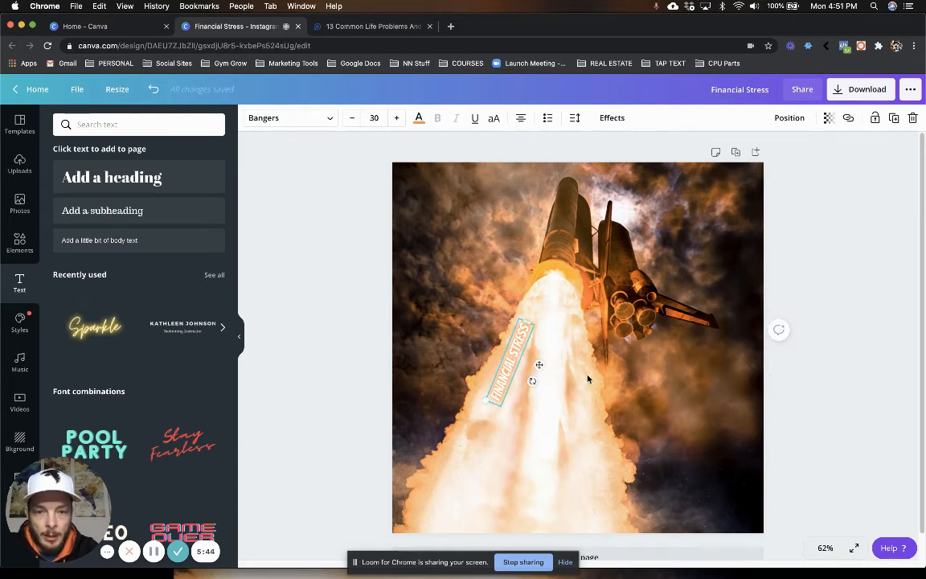
# Step: Stack a pasted copy of the "Financial Stress" text exactly on the original and group the two
pyautogui.click(521, 357)
pyautogui.click(521, 358)
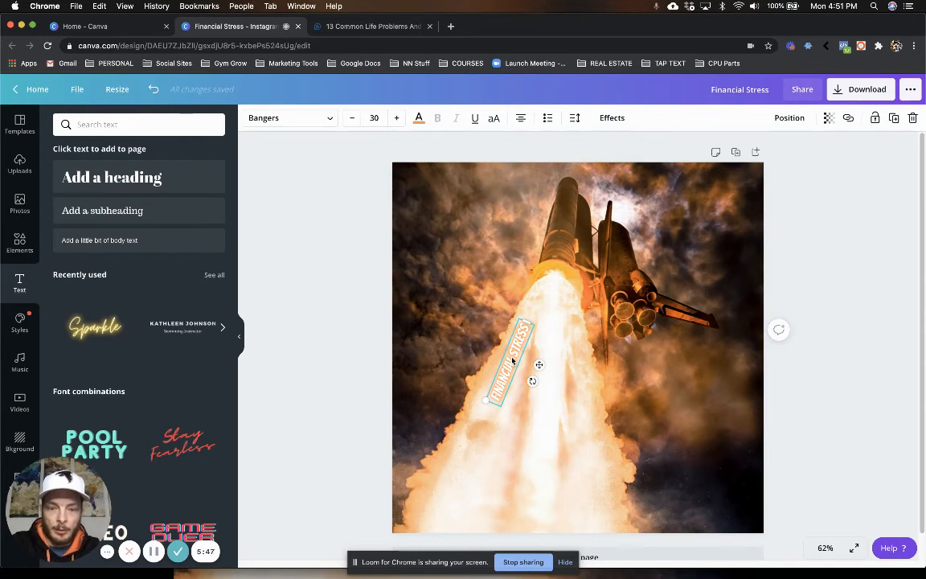
pyautogui.press('super+v')
pyautogui.moveTo(516, 360)
pyautogui.mouseDown()
pyautogui.moveTo(556, 366)
pyautogui.moveTo(511, 351)
pyautogui.mouseUp()
pyautogui.click(528, 379)
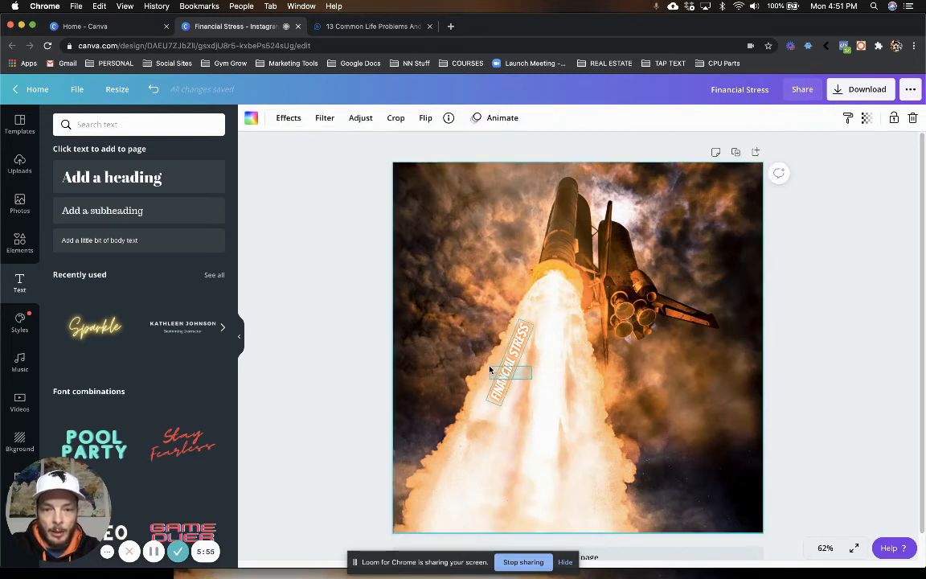
pyautogui.click(505, 372)
pyautogui.click(748, 119)
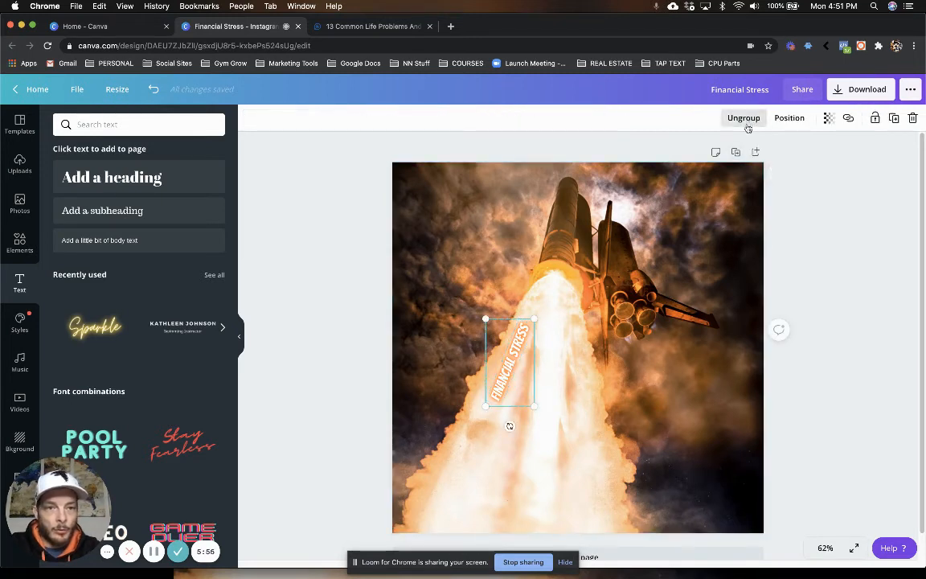
# Step: Paste a copy of the grouped "Financial Stress" text and place it lower in the middle of the plume
pyautogui.click(507, 369)
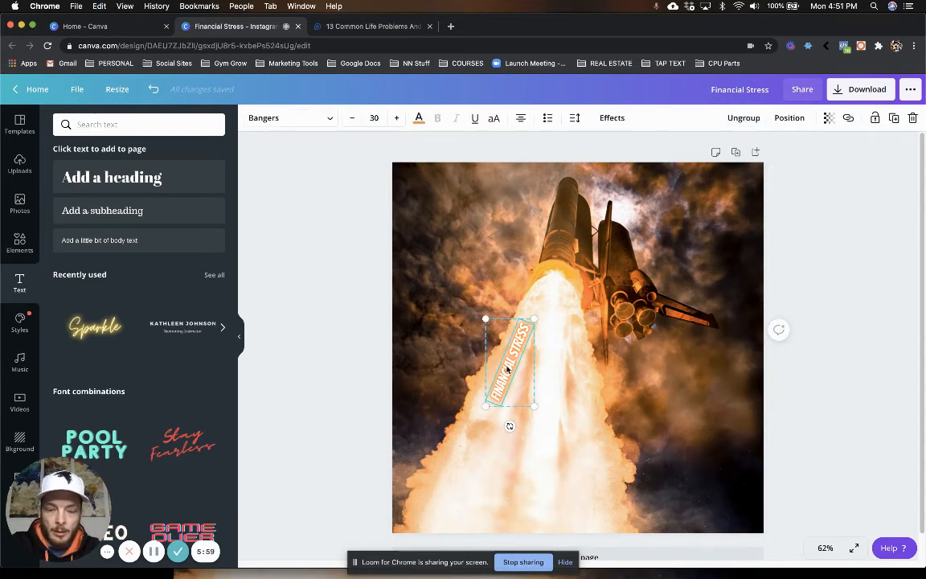
pyautogui.press('super+v')
pyautogui.moveTo(516, 375); pyautogui.dragTo(541, 417)
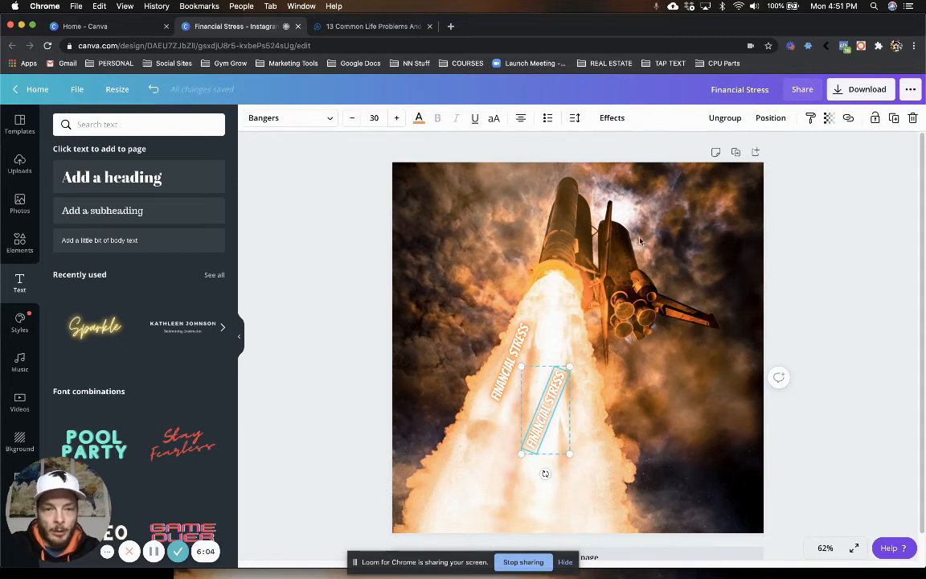
# Step: Ungroup the lower "Financial Stress" copy, separate its stacked layers and delete one of them
pyautogui.click(723, 118)
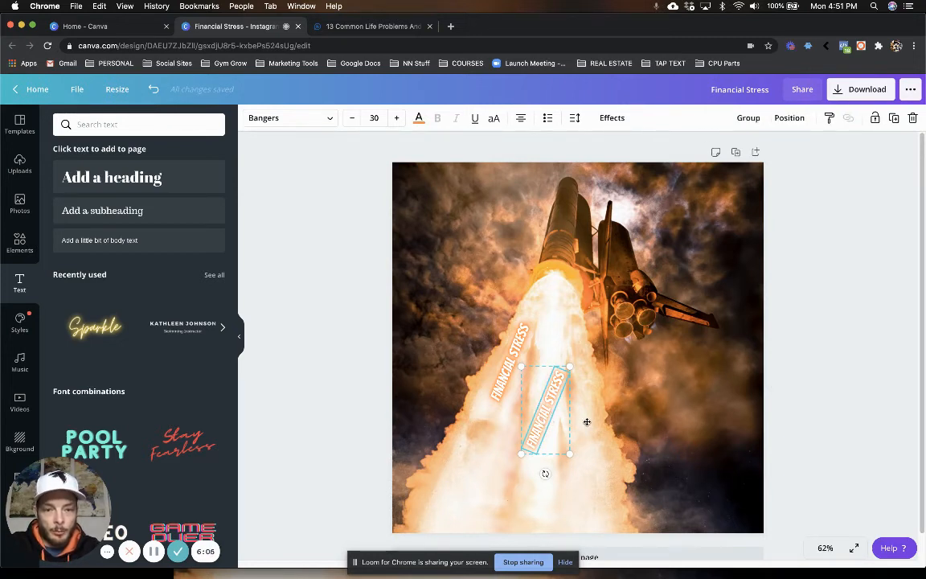
pyautogui.moveTo(545, 410); pyautogui.dragTo(600, 381)
pyautogui.click(578, 434)
pyautogui.press('Delete')
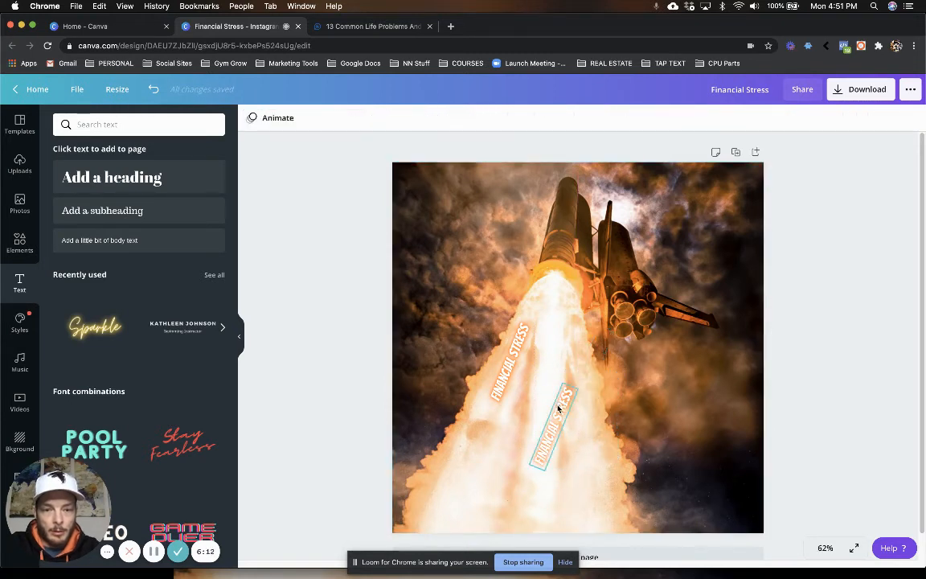
# Step: Change the lower copy's wording to "FAILED RELATIONSHIPS" and lengthen its text box so it fits on one line
pyautogui.click(559, 410)
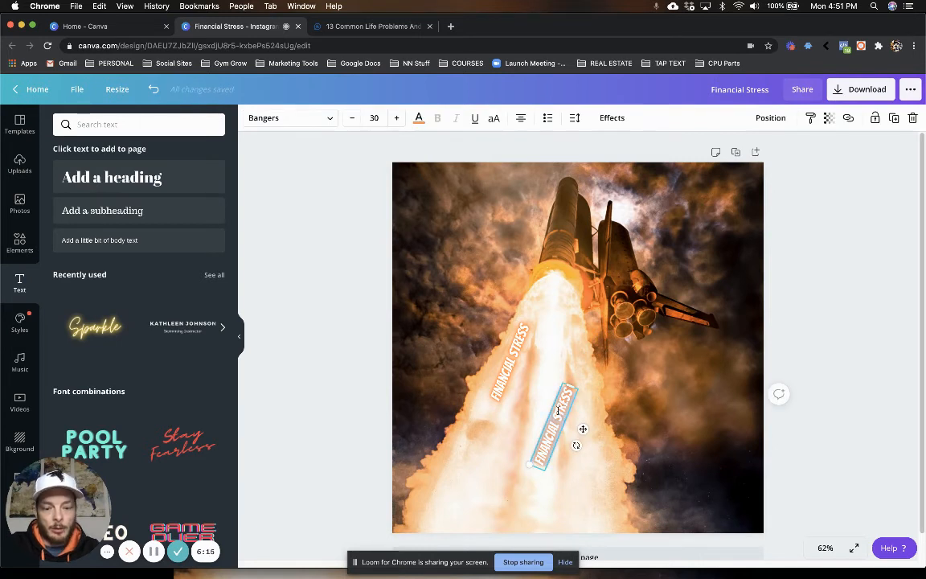
pyautogui.write('FAILED')
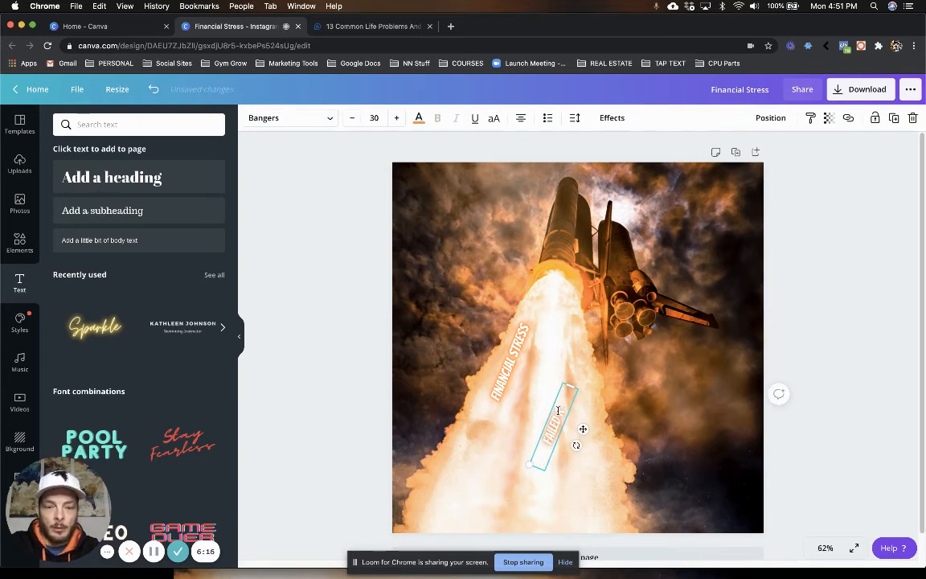
pyautogui.write(' IRELATIONSHIPS')
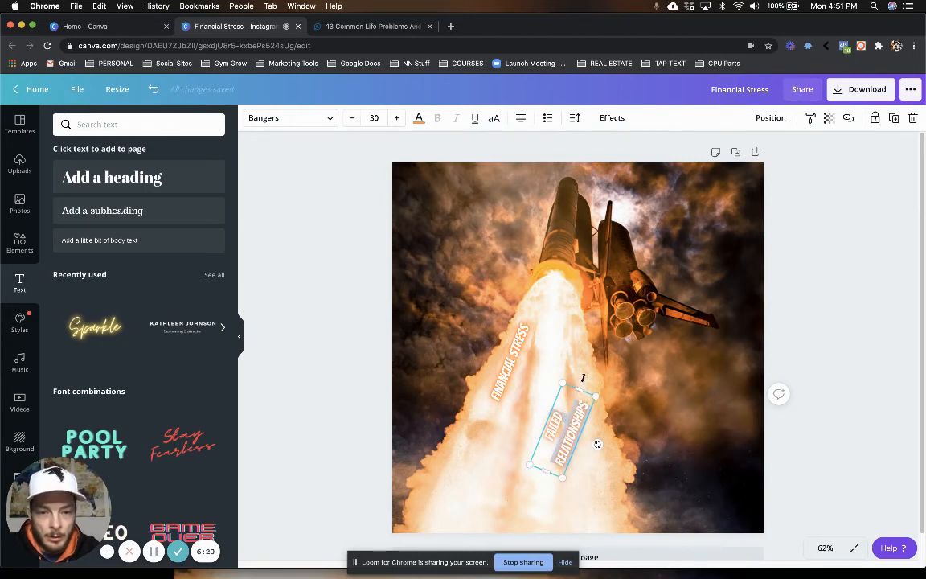
pyautogui.moveTo(585, 375)
pyautogui.mouseDown()
pyautogui.moveTo(582, 347)
pyautogui.moveTo(585, 366)
pyautogui.mouseUp()
pyautogui.click(598, 412)
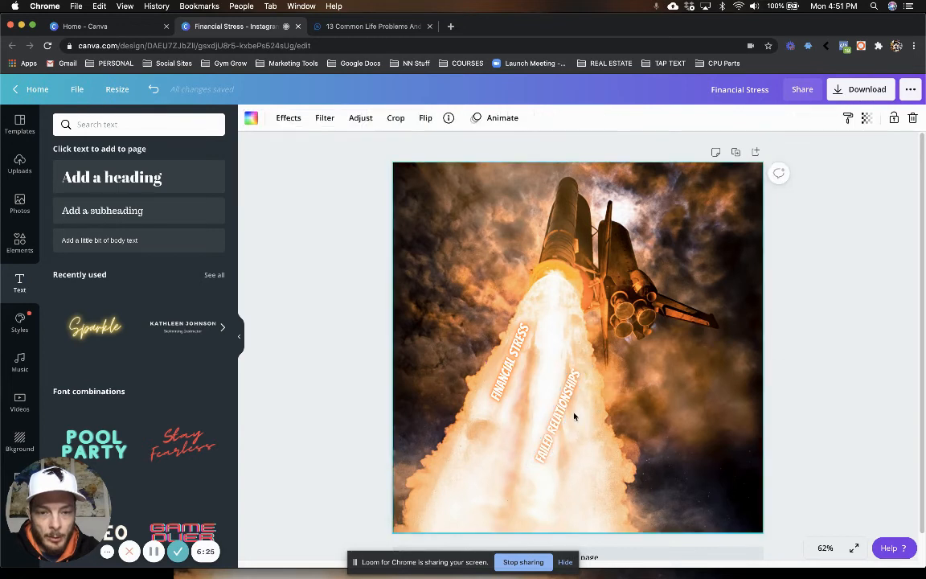
# Step: Move the "FAILED RELATIONSHIPS" text up beside "Financial Stress" and rotate it closer to vertical to follow the plume
pyautogui.click(560, 414)
pyautogui.moveTo(560, 413); pyautogui.dragTo(546, 347)
pyautogui.click(591, 452)
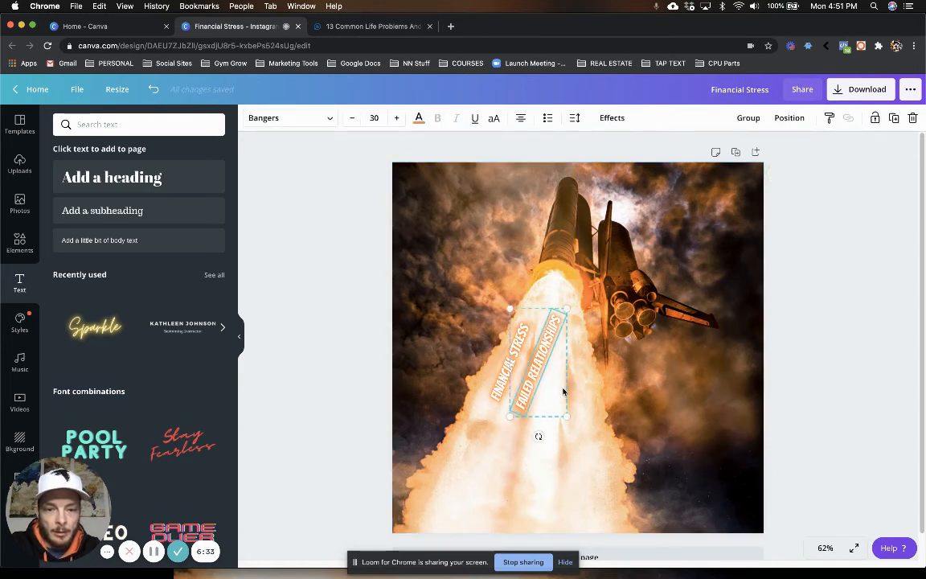
pyautogui.moveTo(541, 436); pyautogui.dragTo(554, 434)
pyautogui.moveTo(541, 370); pyautogui.dragTo(544, 370)
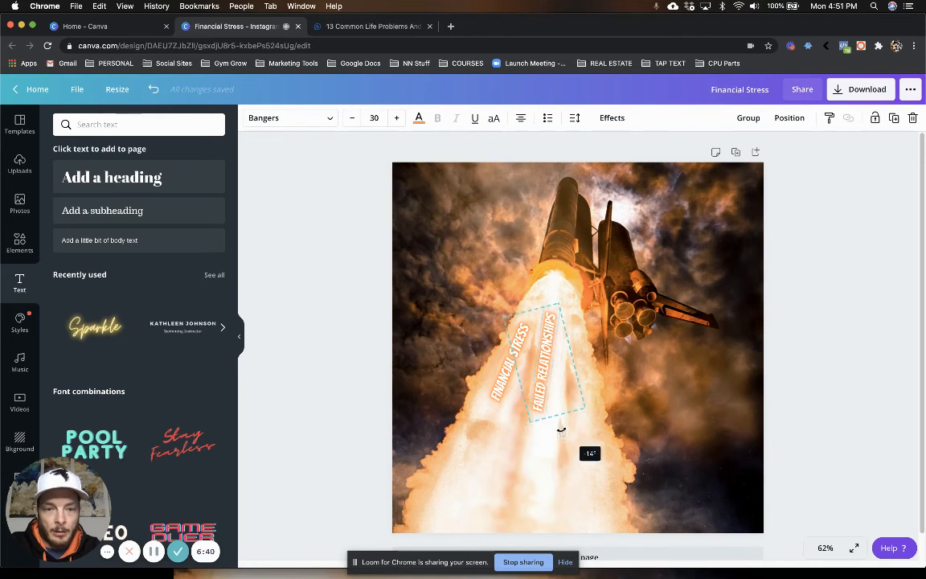
pyautogui.moveTo(536, 368); pyautogui.dragTo(542, 366)
pyautogui.click(617, 446)
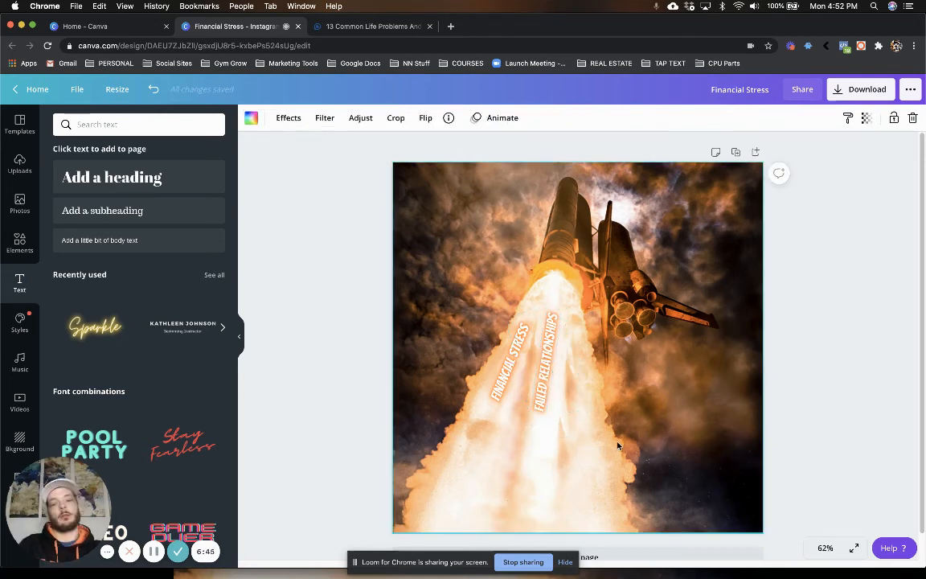
# Step: Duplicate the "FAILED RELATIONSHIPS" text near the plume's right edge and change the copy's wording to "HEALTH ISSUES"
pyautogui.click(505, 379)
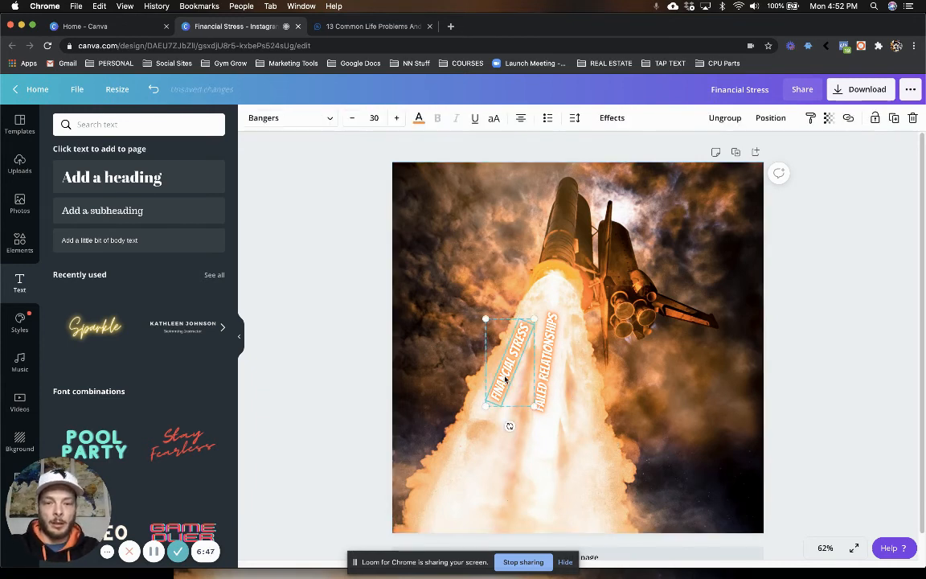
pyautogui.click(546, 391)
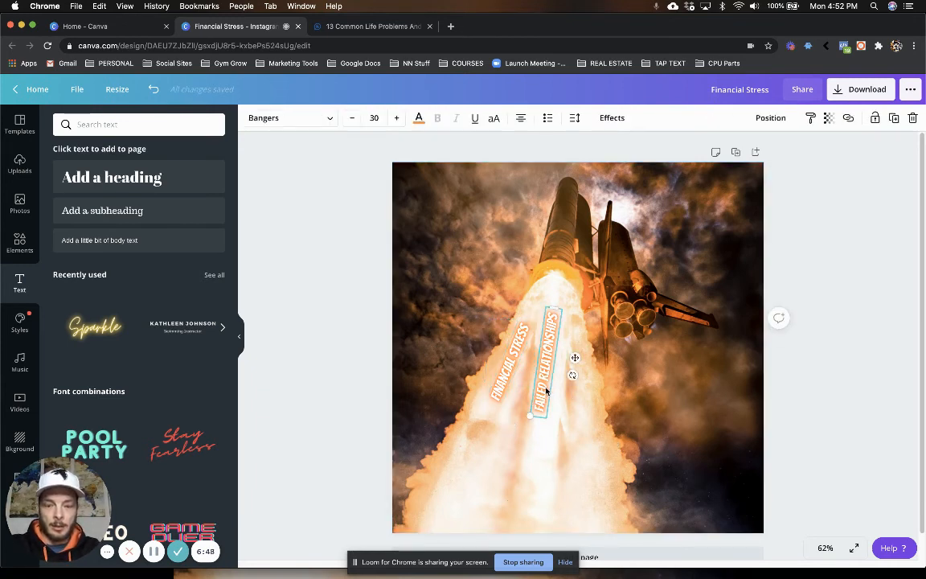
pyautogui.press('super+d')
pyautogui.moveTo(582, 433); pyautogui.dragTo(603, 470)
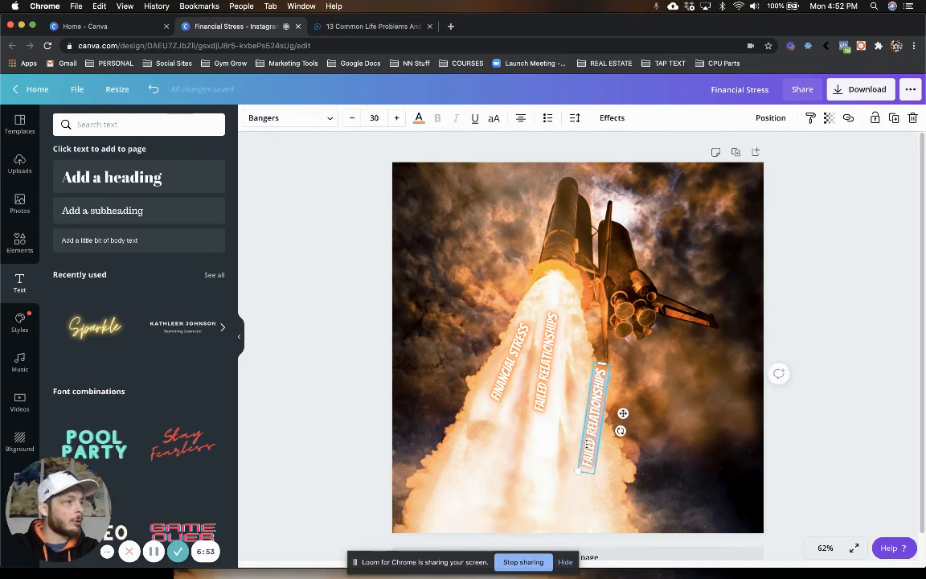
pyautogui.hotkey('ctrl', 'a')
pyautogui.write('HEALTH')
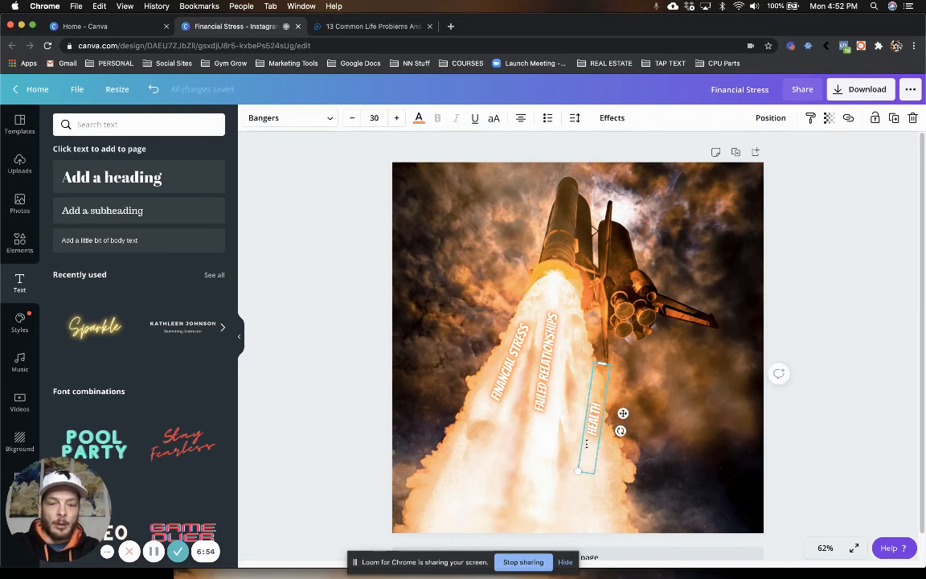
pyautogui.write(' ISSUES')
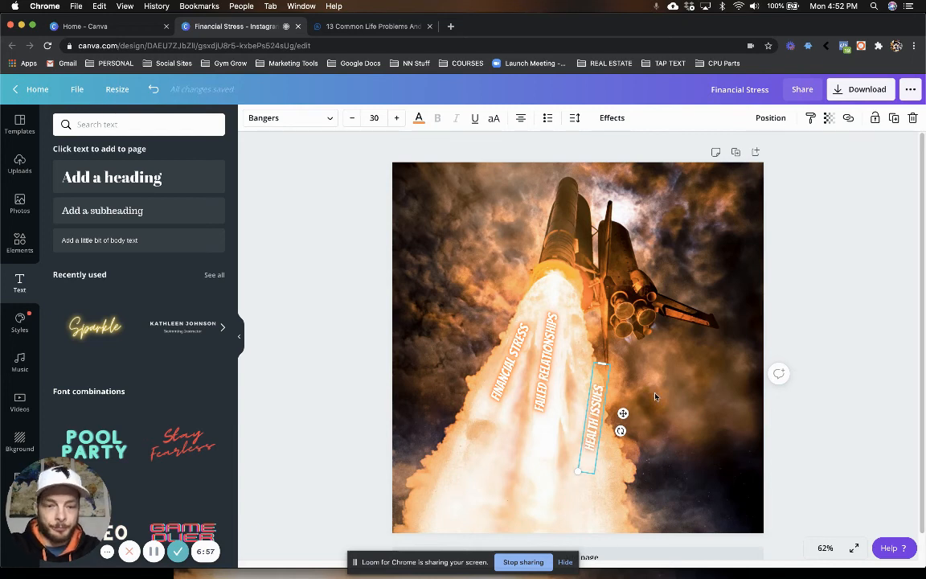
pyautogui.click(655, 396)
pyautogui.click(591, 414)
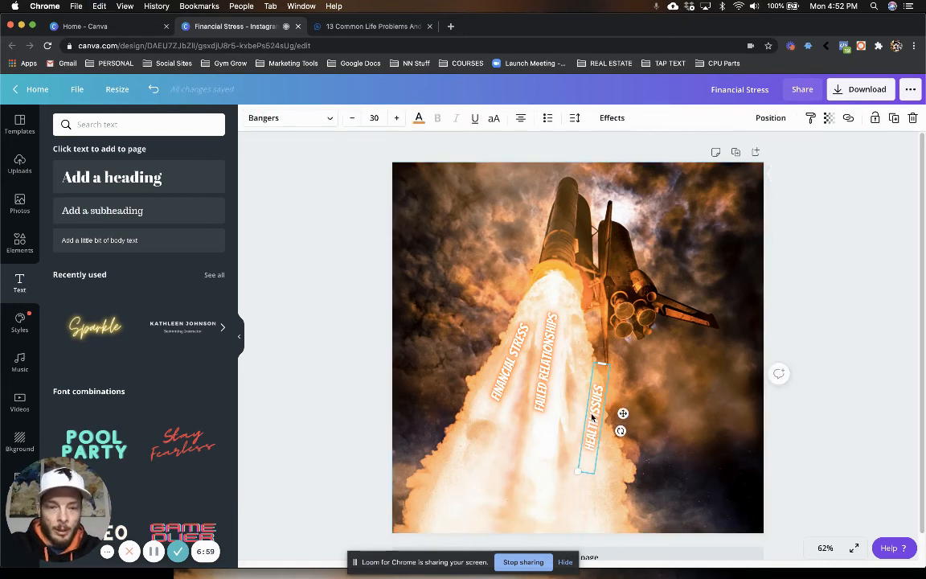
# Step: Group the stacked layers of the "HEALTH ISSUES" text near the plume's right edge
pyautogui.moveTo(593, 413); pyautogui.dragTo(592, 419)
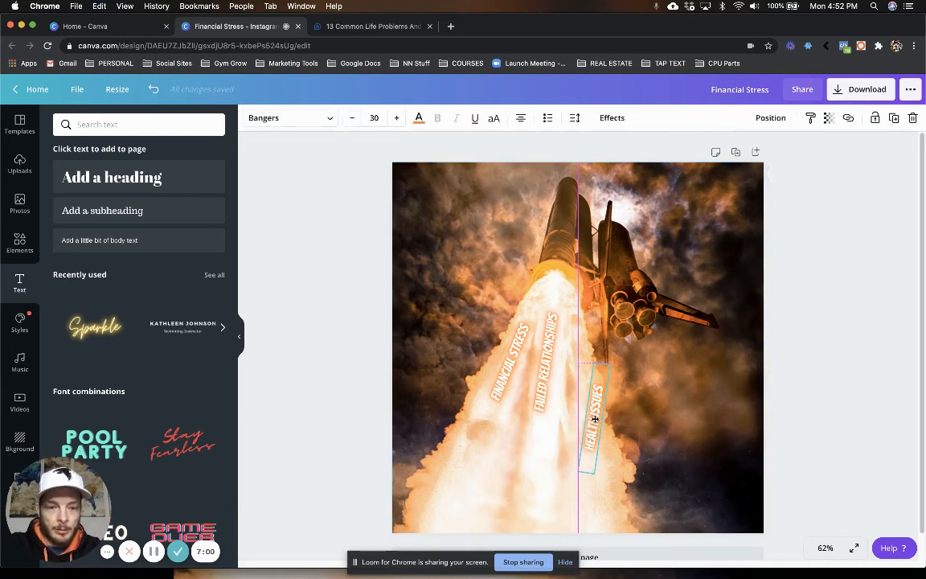
pyautogui.moveTo(637, 452)
pyautogui.mouseDown()
pyautogui.moveTo(581, 429)
pyautogui.moveTo(577, 358)
pyautogui.mouseUp()
pyautogui.click(749, 118)
# Step: Move the "HEALTH ISSUES" group up beside "FAILED RELATIONSHIPS" and tilt it to follow the plume's right edge
pyautogui.click(633, 354)
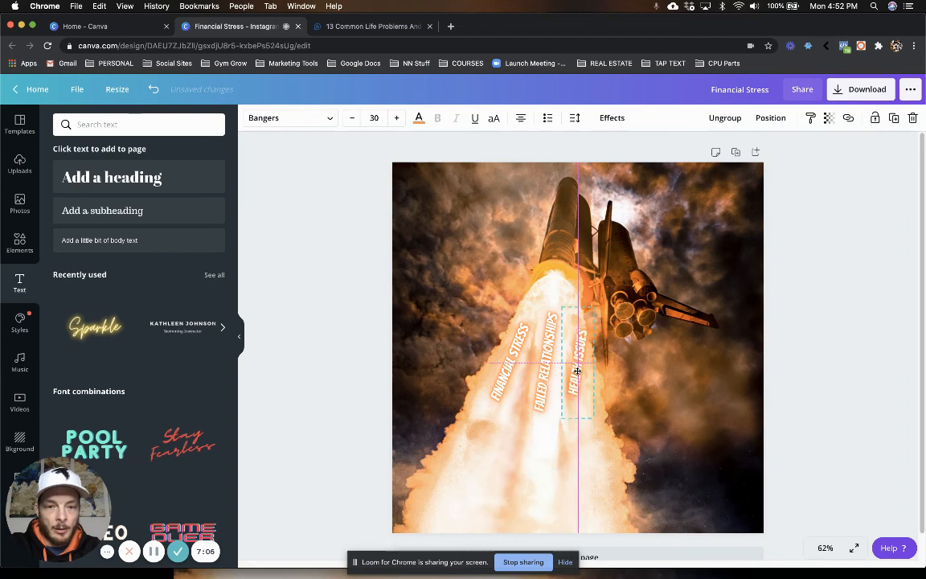
pyautogui.moveTo(570, 437); pyautogui.dragTo(599, 434)
pyautogui.click(727, 412)
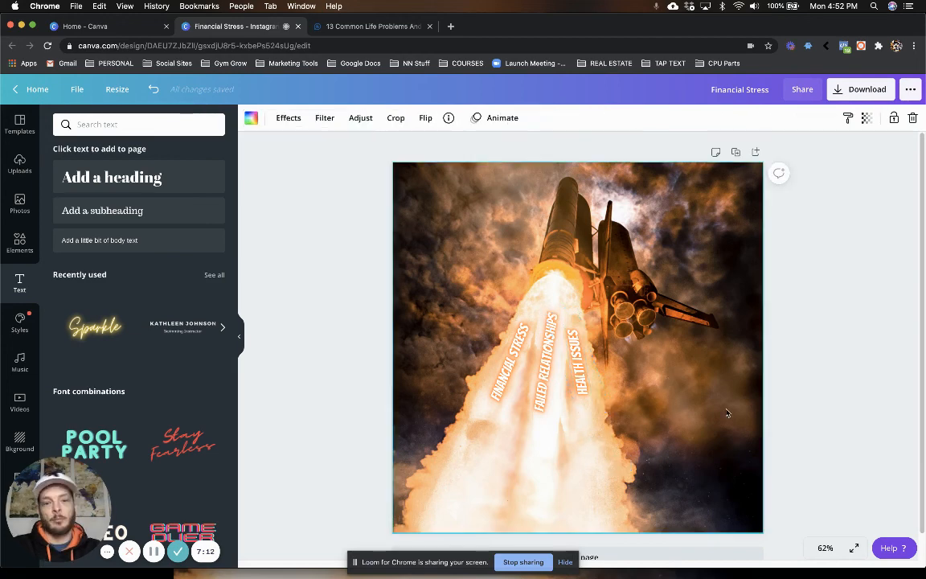
# Step: Duplicate the "HEALTH ISSUES" and "FAILED RELATIONSHIPS" texts and place each copy directly below its original along the plume
pyautogui.click(583, 381)
pyautogui.moveTo(583, 381)
pyautogui.mouseDown()
pyautogui.moveTo(593, 463)
pyautogui.moveTo(589, 453)
pyautogui.mouseUp()
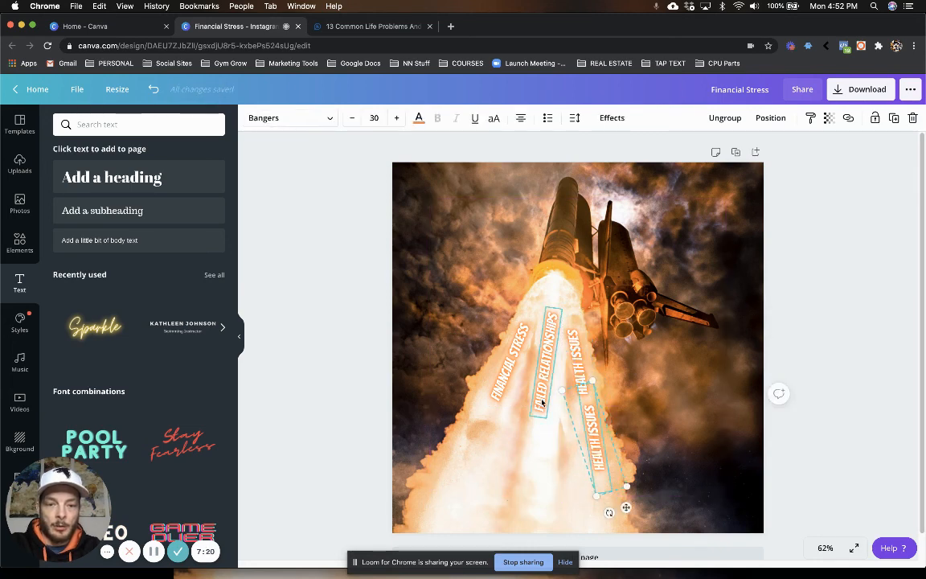
pyautogui.click(542, 399)
pyautogui.press('super+c')
pyautogui.press('super+v')
pyautogui.moveTo(542, 399); pyautogui.dragTo(523, 499)
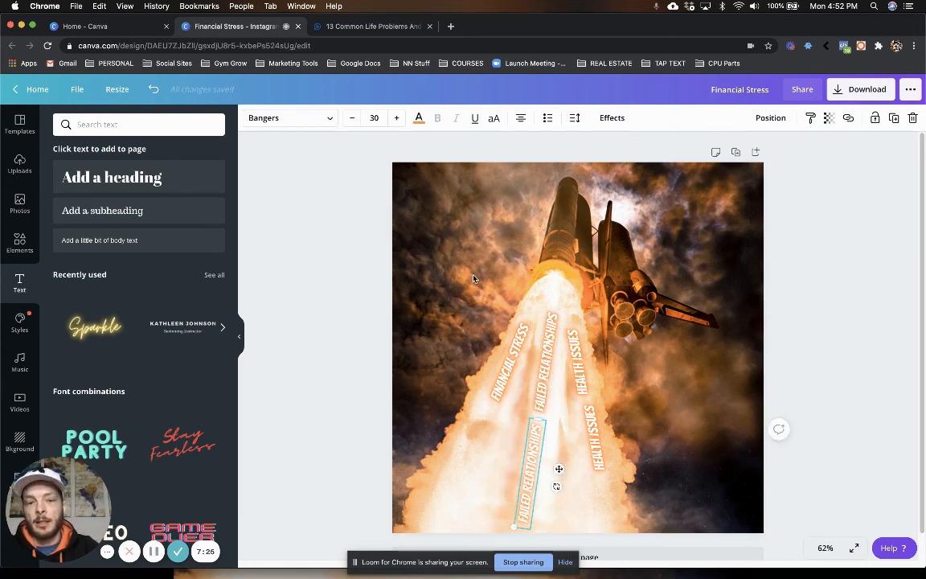
pyautogui.click(833, 371)
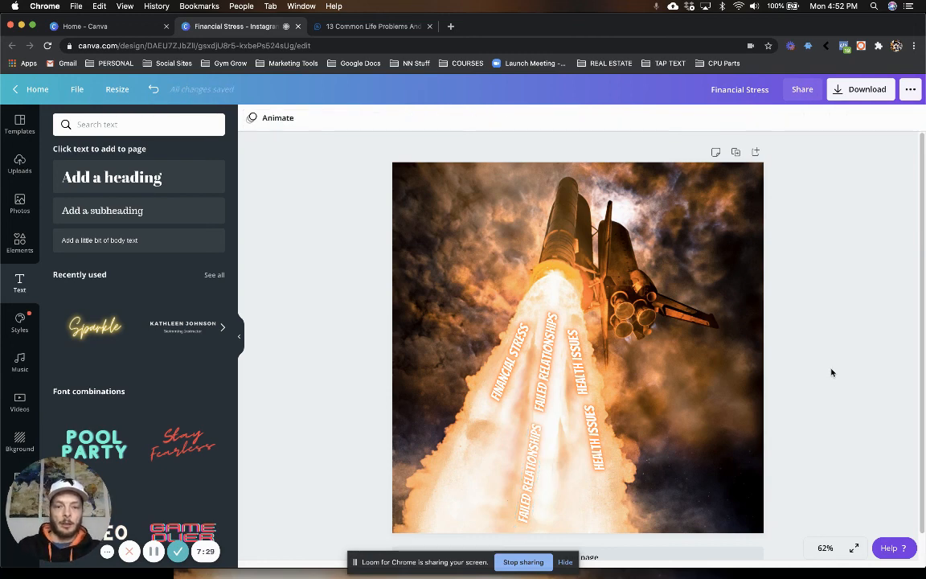
# Step: Download the design as a PNG at size 1
pyautogui.click(861, 90)
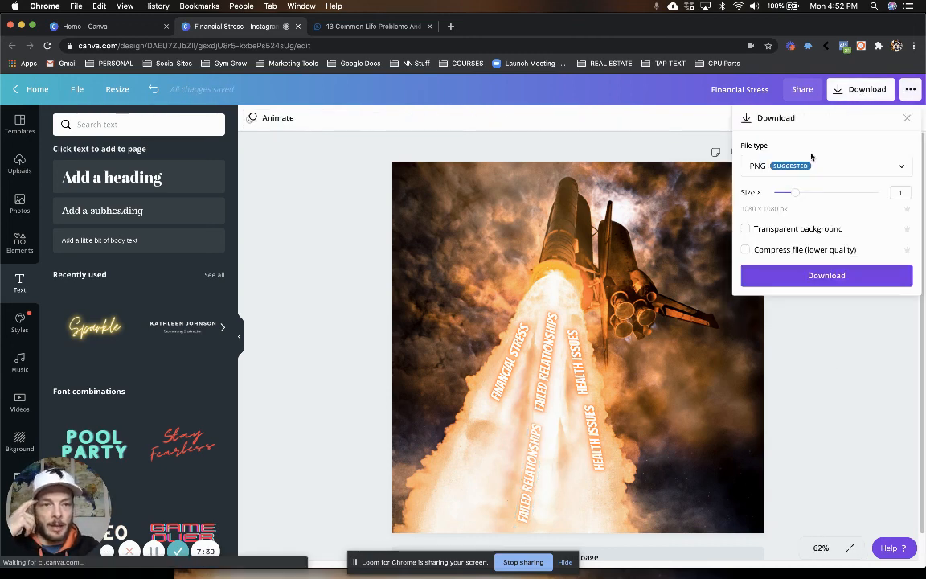
pyautogui.click(818, 275)
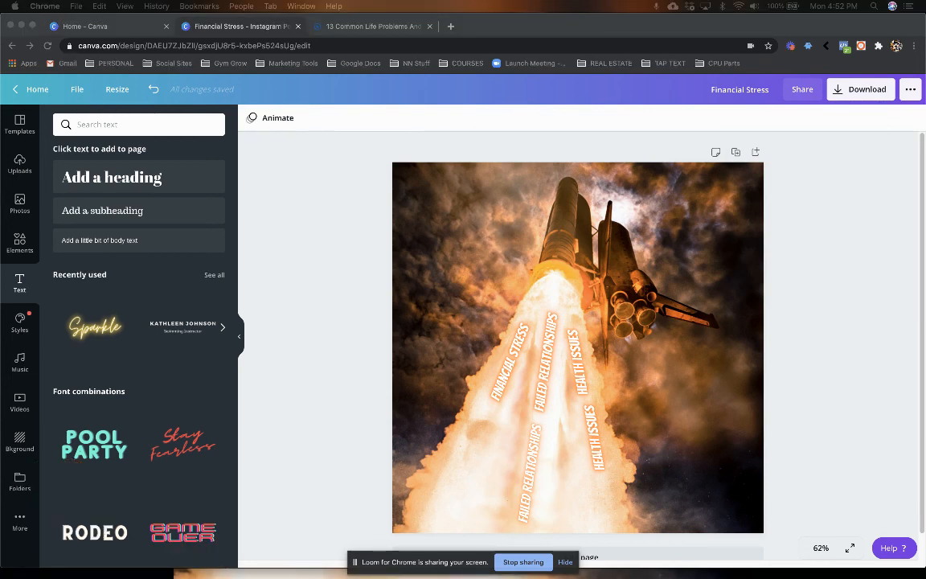
# Step: Bring the "Problems to Petroleum" design window into view and examine the finished rocket post and its logo on page 5
pyautogui.moveTo(925, 31); pyautogui.dragTo(219, 37)
pyautogui.moveTo(310, 29); pyautogui.dragTo(285, 21)
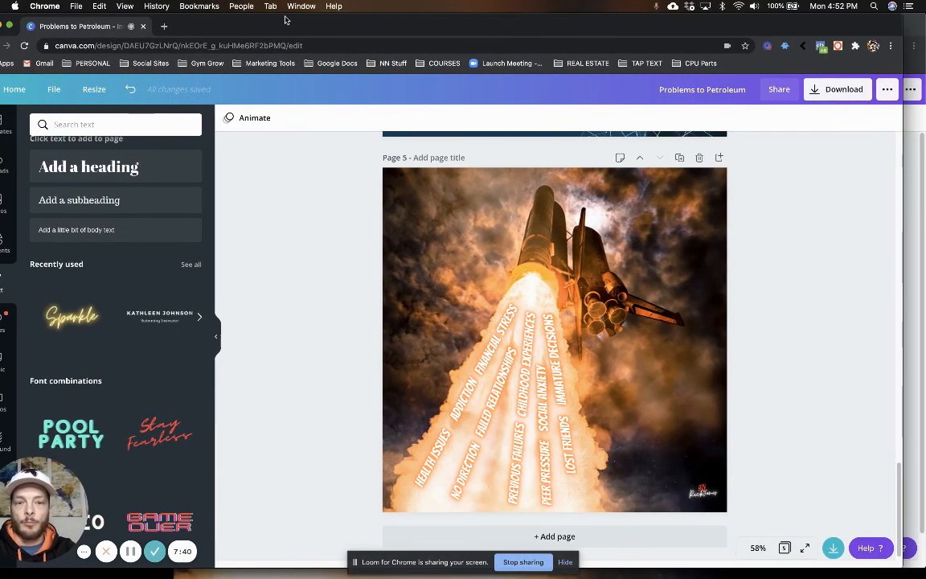
pyautogui.click(705, 498)
pyautogui.click(776, 411)
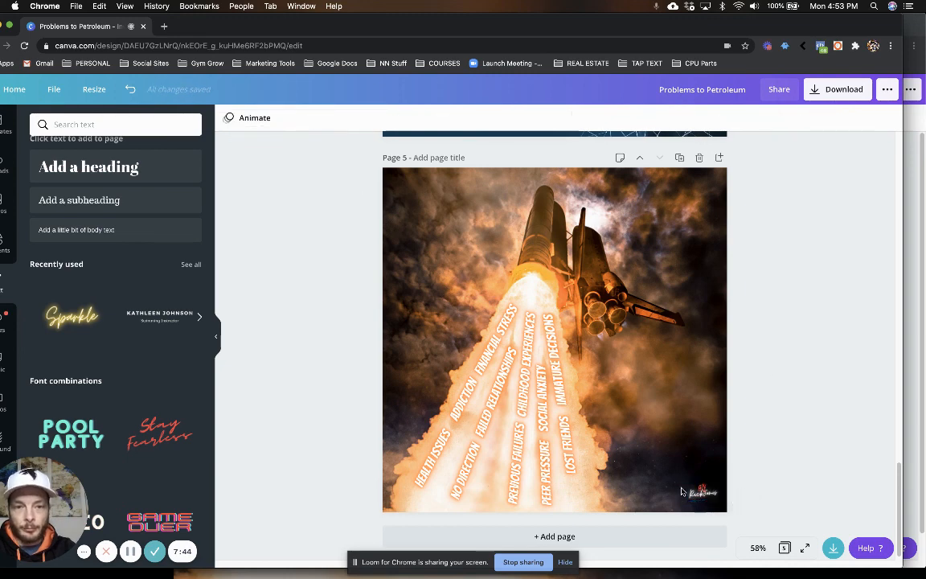